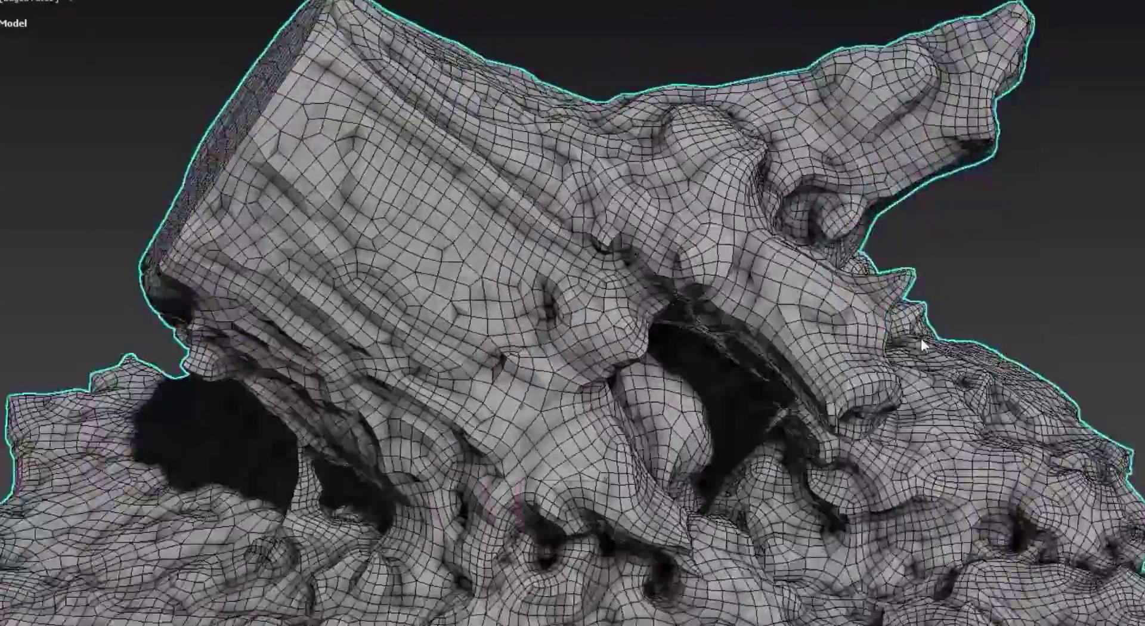
alt+middle_drag(921, 338, 385, 312)
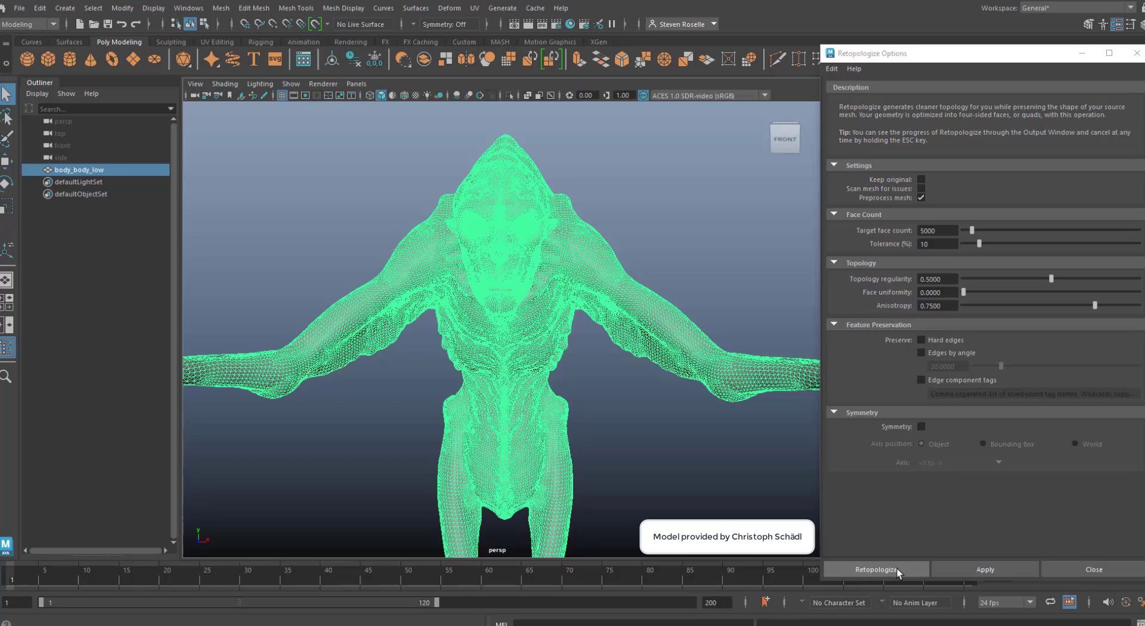
- Retopologize the body mesh with a target face count of 5000 and turn on symmetry
click(897, 571)
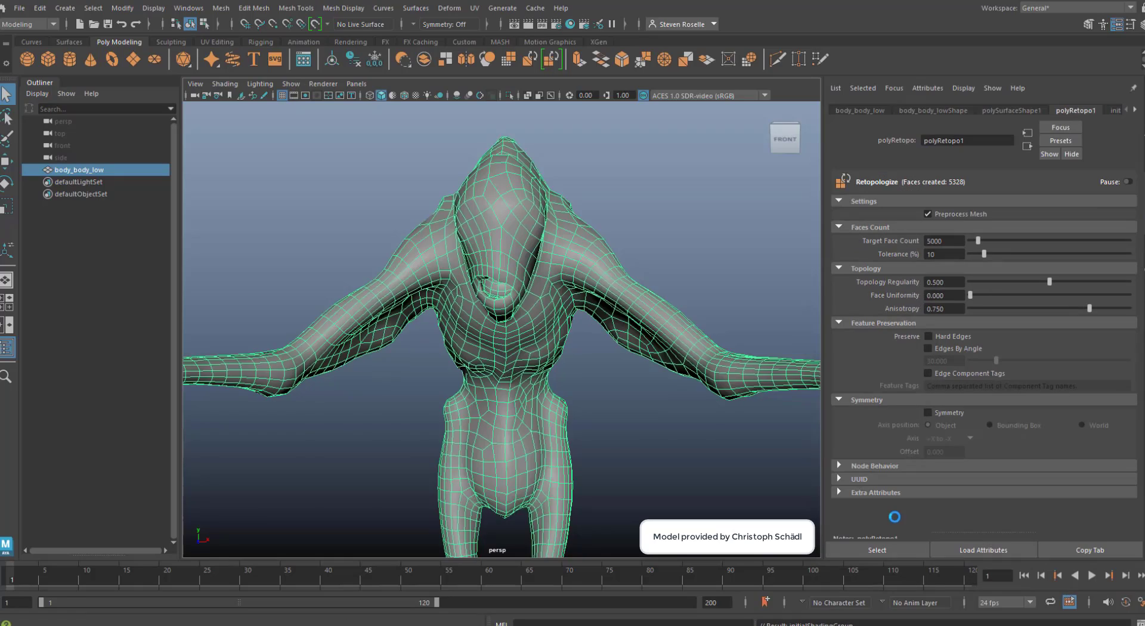
scroll(524, 398, up, 5)
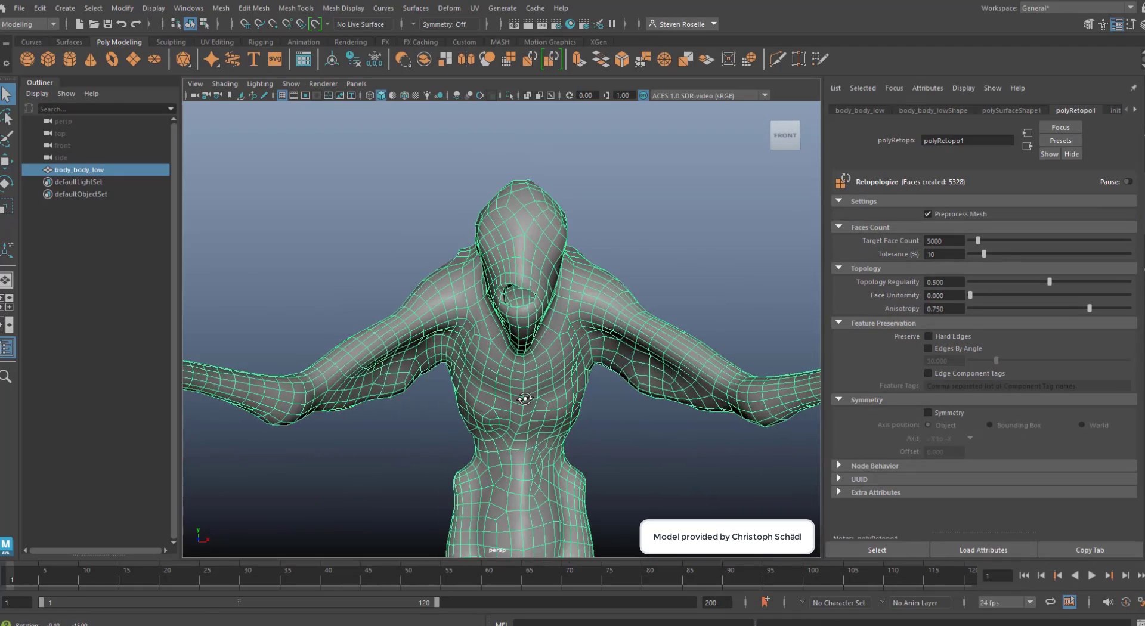
click(928, 412)
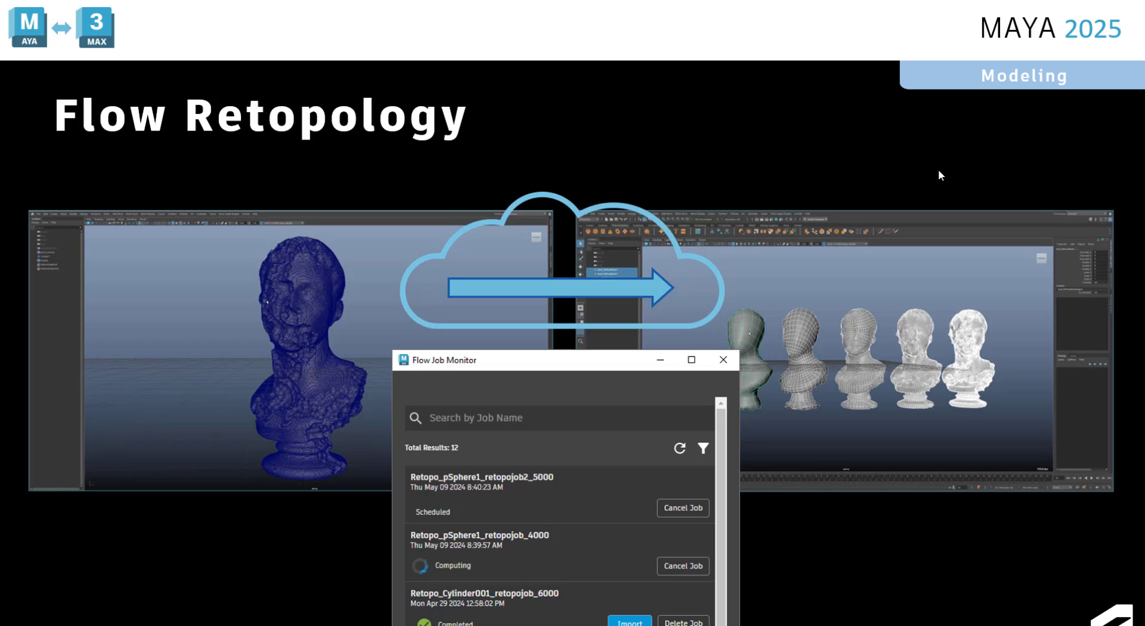
click(940, 177)
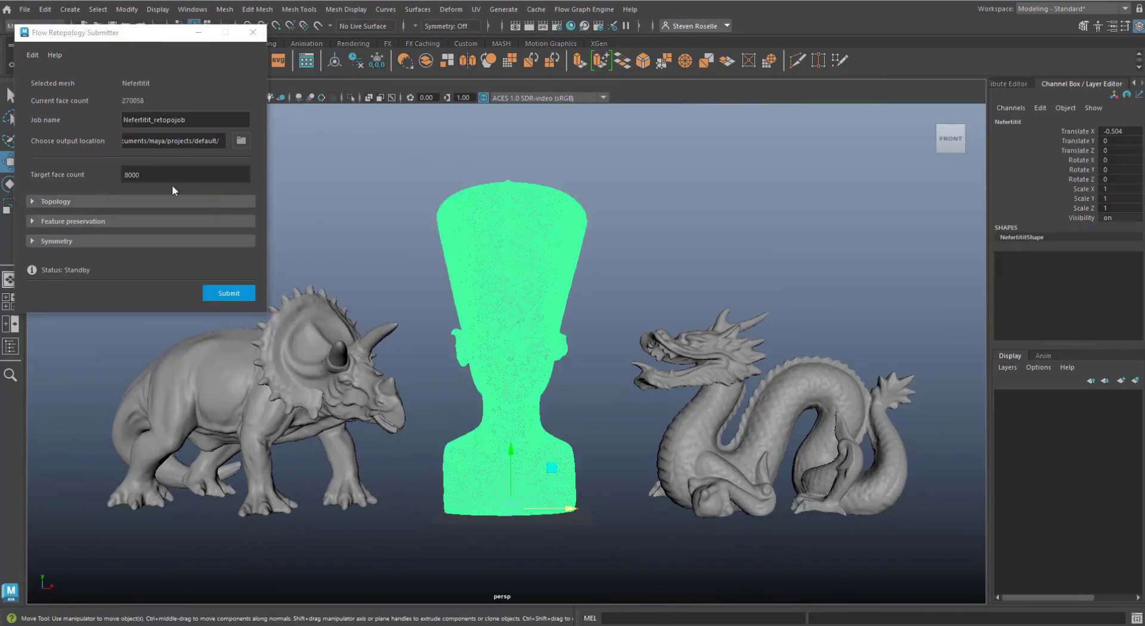
- Submit the Nefertiti bust as retopology job Nefertitit_Job1 with a target face count of 7500, and open the job monitor
drag(173, 176, 79, 176)
text(75)
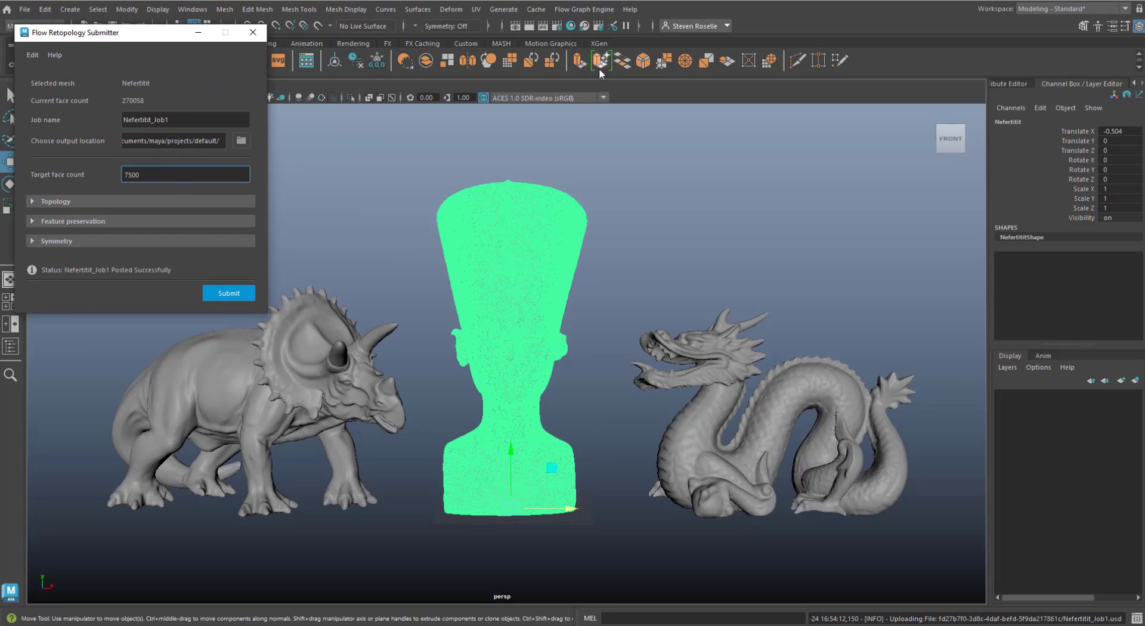
click(583, 9)
click(583, 49)
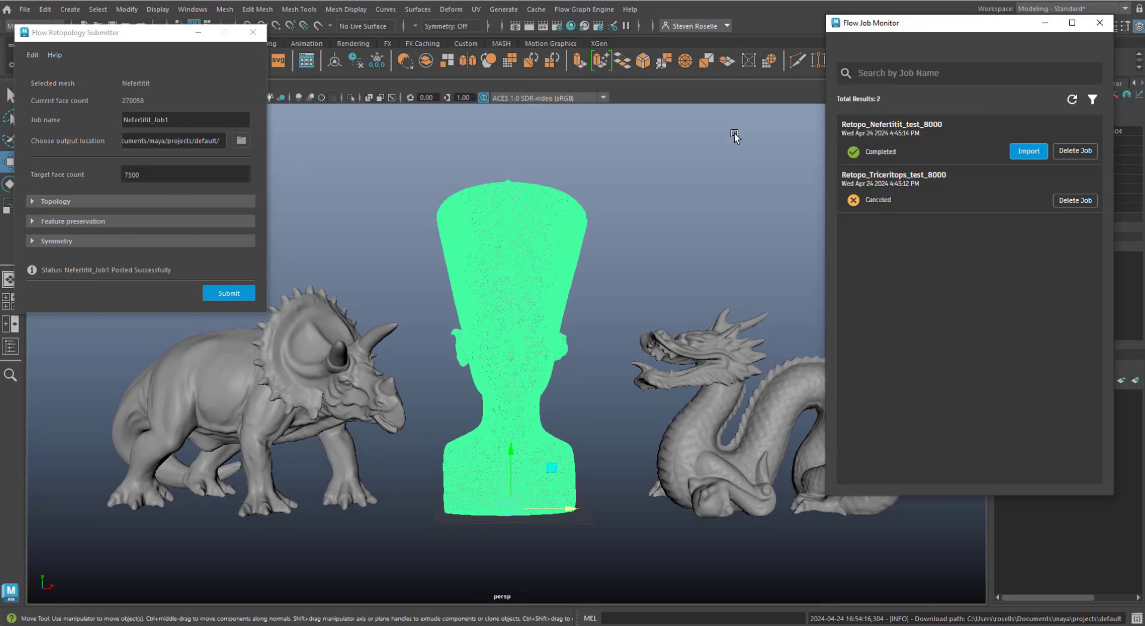
drag(986, 22, 1017, 8)
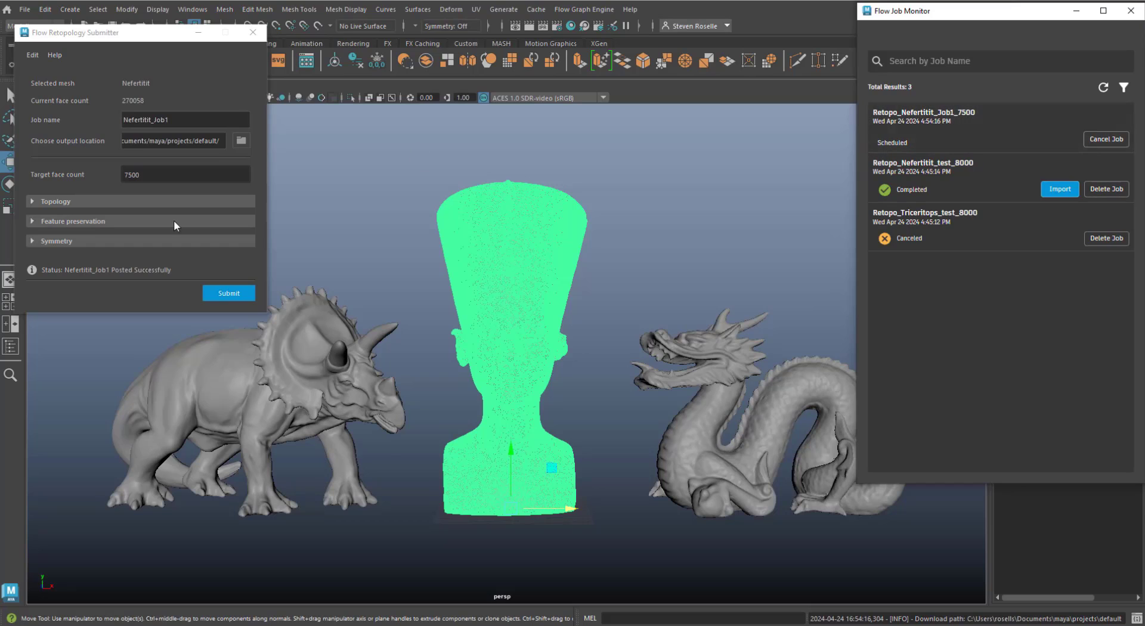
- Submit the triceratops as retopology job Triceritops_Job2 with a target face count of 8500
click(143, 358)
click(145, 174)
drag(158, 120, 253, 122)
click(228, 293)
- Submit the dragon as retopology job Dragon_Job3 with a target face count of 9600
alt+drag(691, 435, 610, 434)
alt+middle_drag(609, 435, 448, 432)
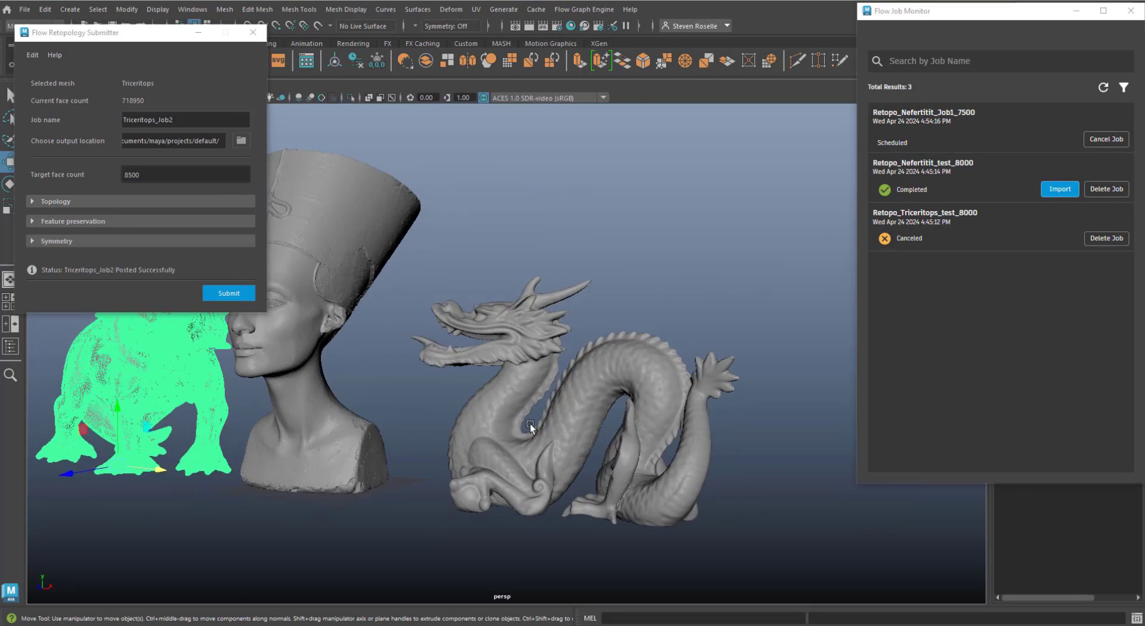
click(530, 429)
drag(149, 119, 230, 122)
text(Job2)
key(BackSpace)
text(3)
click(157, 173)
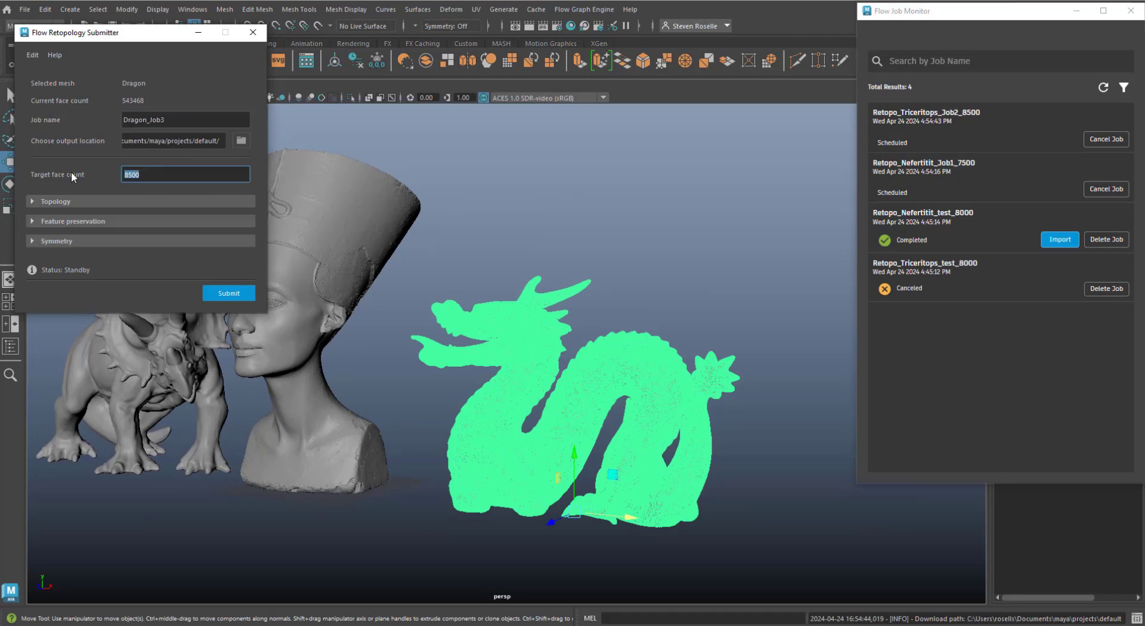
click(216, 293)
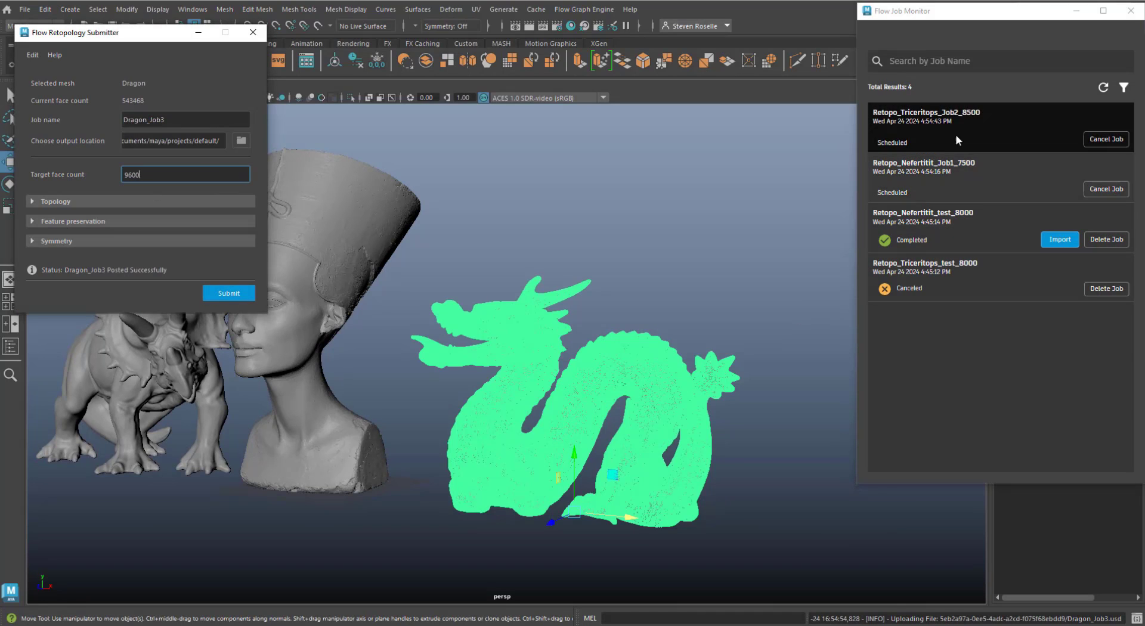
- Import the completed Nefertitit_Job1_7500 result and inspect it against the original bust
alt+middle_drag(435, 256, 599, 264)
alt+drag(599, 264, 614, 263)
alt+middle_drag(613, 263, 643, 263)
click(664, 219)
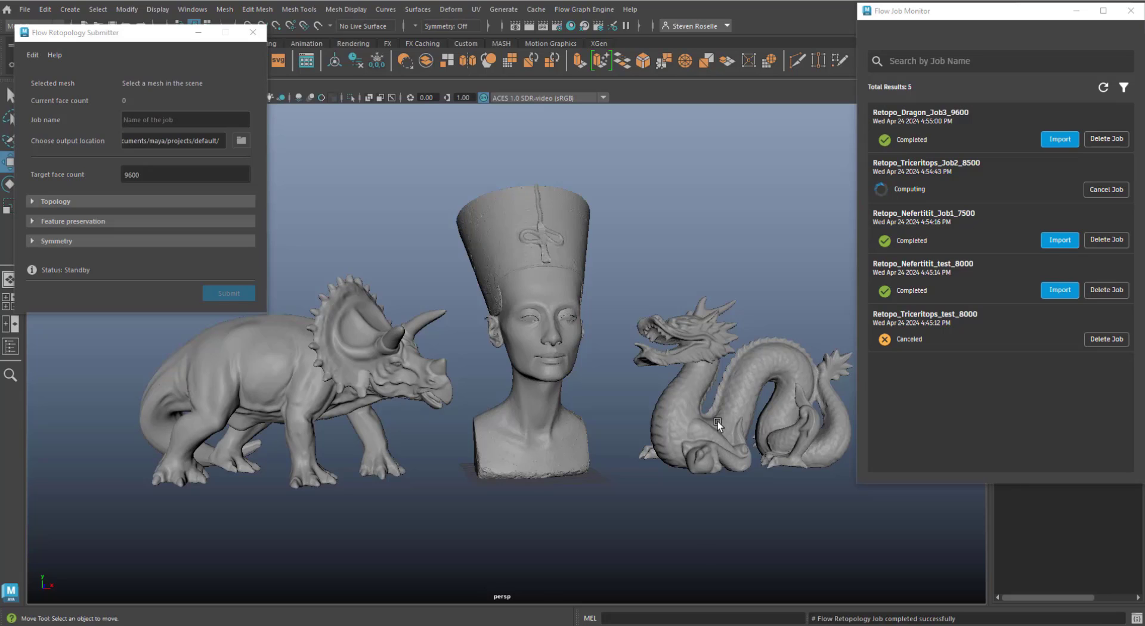
alt+drag(716, 424, 677, 420)
click(1055, 240)
click(511, 373)
alt+drag(470, 376, 596, 388)
click(711, 409)
alt+drag(711, 408, 717, 407)
click(707, 270)
alt+drag(708, 270, 592, 419)
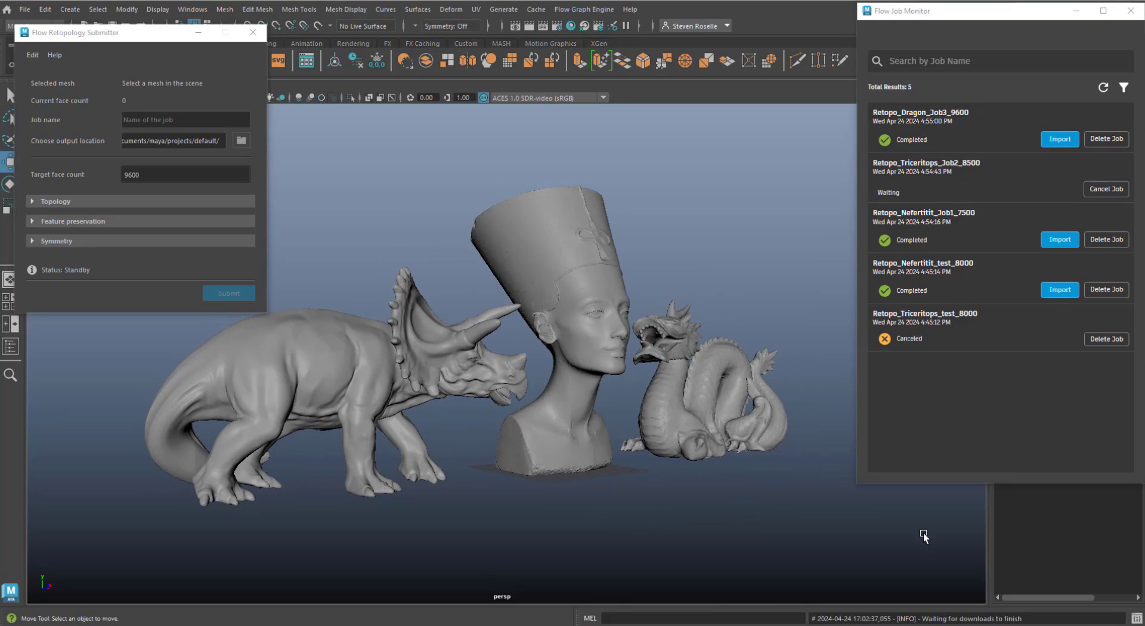
- Review the output, log and details of the Triceritops_Job2_8500 job and import its result
click(967, 169)
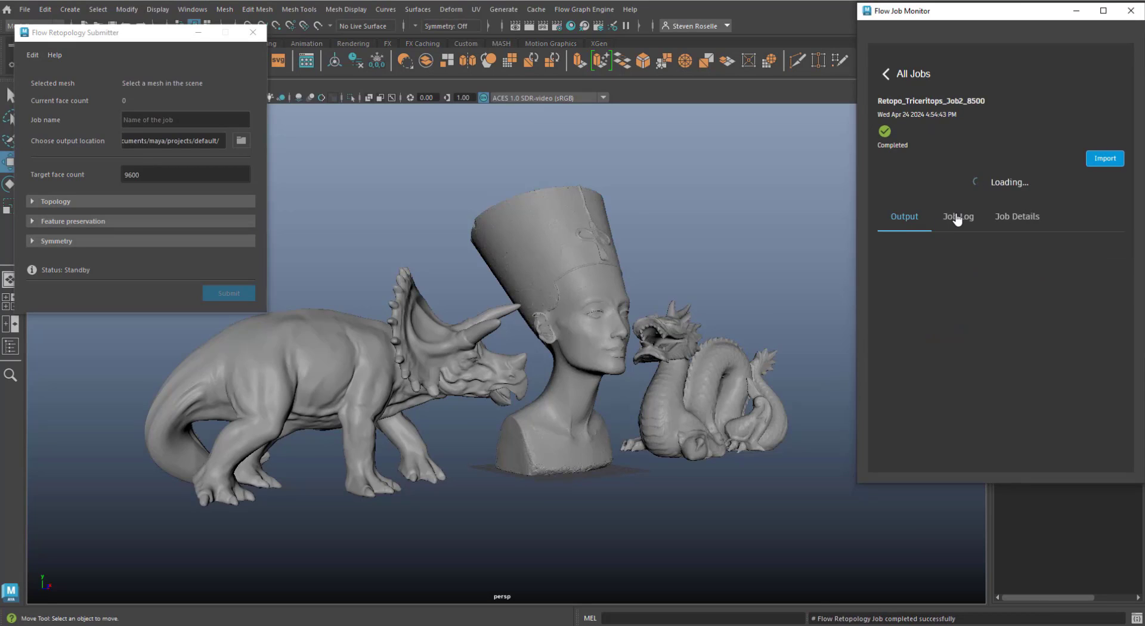
click(1017, 195)
click(891, 229)
click(958, 197)
click(904, 194)
click(1104, 158)
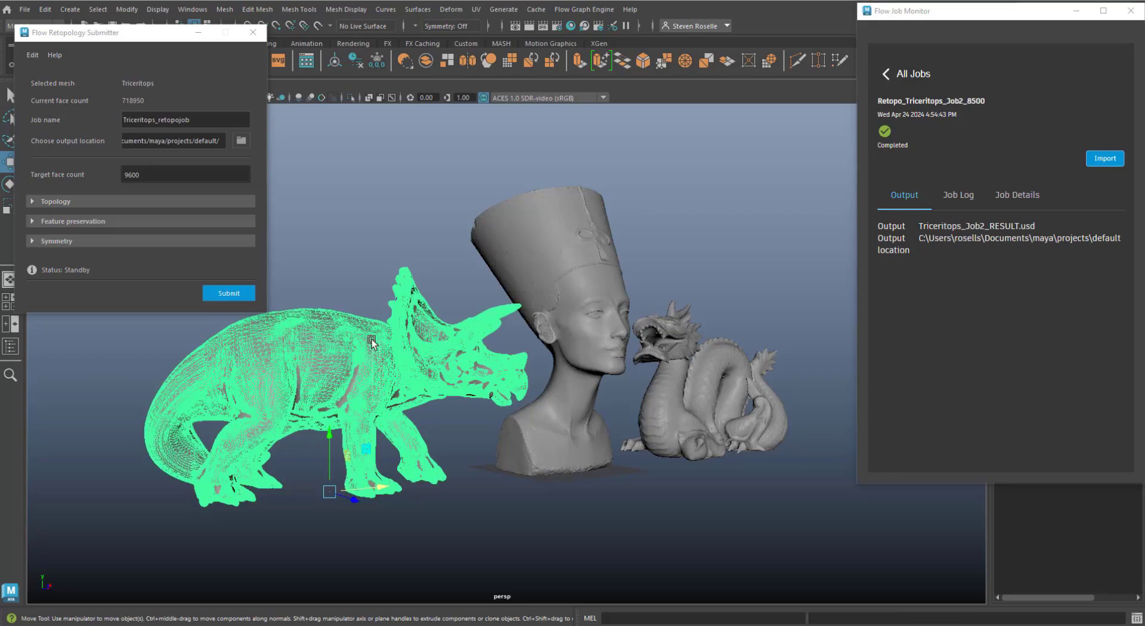
- Arrange the retopologized triceratops, bust and dragon in a row above the original models
alt+drag(381, 519, 409, 521)
shift+click(490, 339)
shift+click(490, 339)
shift+click(697, 453)
shift+click(698, 453)
drag(521, 414, 519, 270)
drag(277, 422, 662, 383)
middle_drag(582, 383, 591, 509)
- Move the retopology submitter aside and compare the retopologized models with the originals
click(695, 388)
alt+right_drag(695, 389, 602, 409)
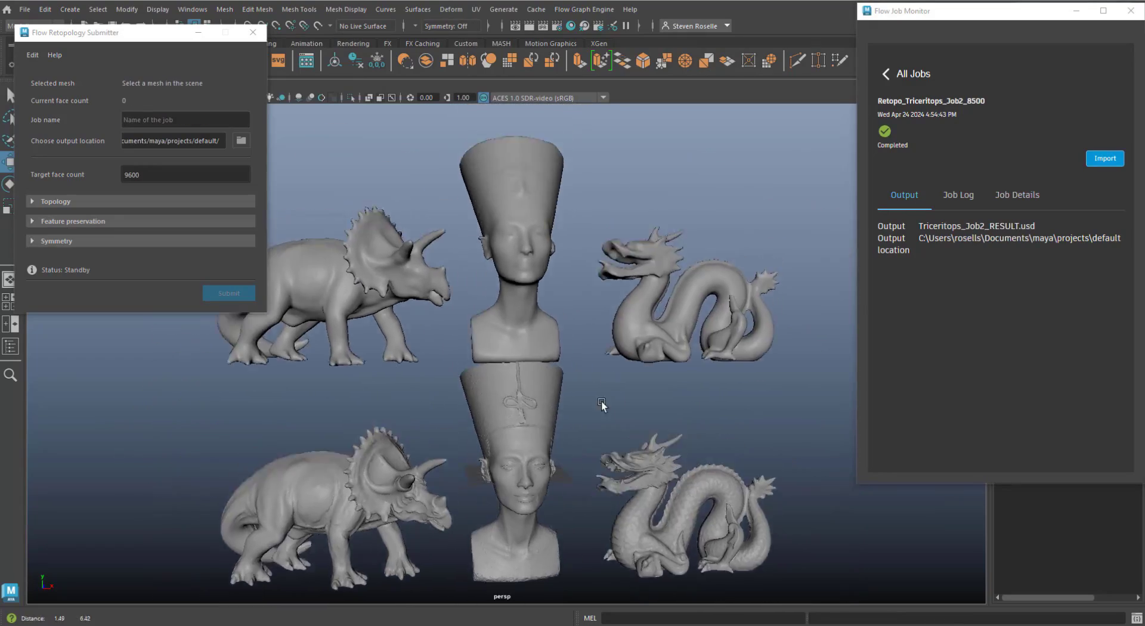
alt+drag(603, 409, 635, 409)
drag(185, 32, 17, 46)
click(246, 97)
mouse_move(728, 414)
alt+mouse_down()
mouse_move(656, 404)
mouse_move(723, 401)
mouse_move(698, 412)
alt+mouse_up()
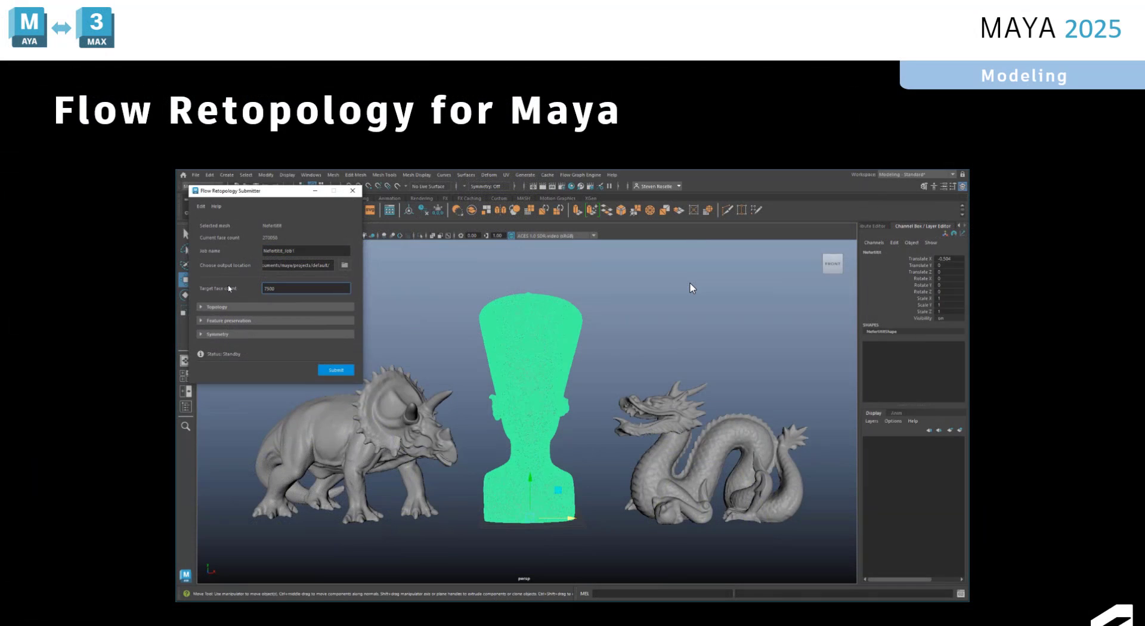
- Submit the Nefertiti bust retopology job with 7500 target faces and bring up the job monitor
click(336, 369)
click(579, 175)
click(587, 195)
drag(856, 184, 878, 177)
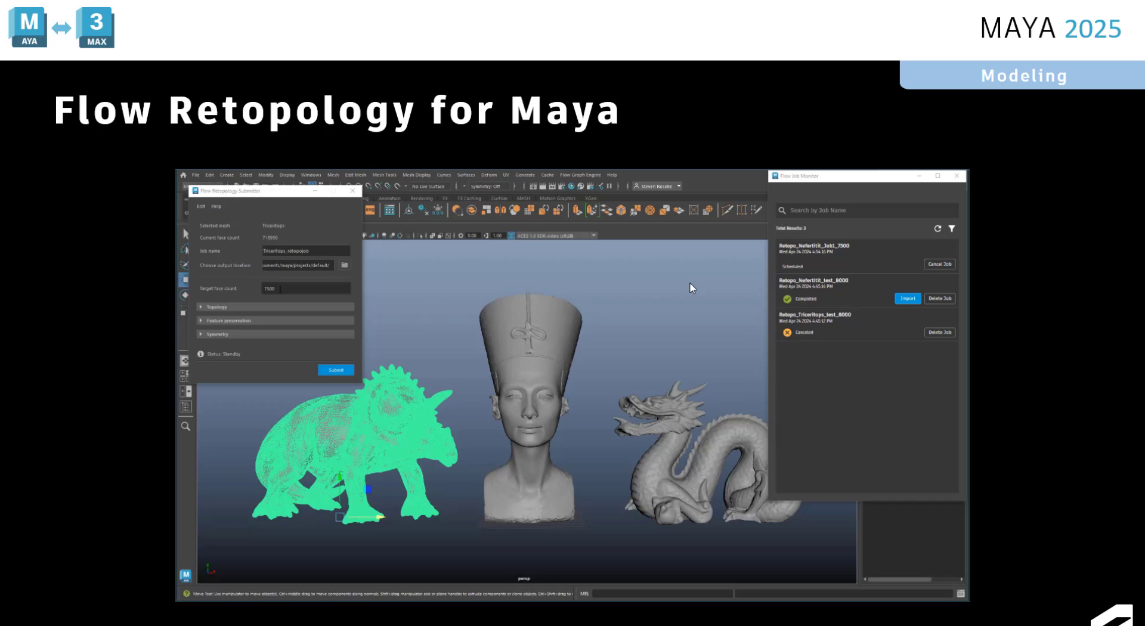
- Edit the target face count and job name for the triceratops retopology job
drag(280, 289, 243, 289)
drag(289, 250, 353, 252)
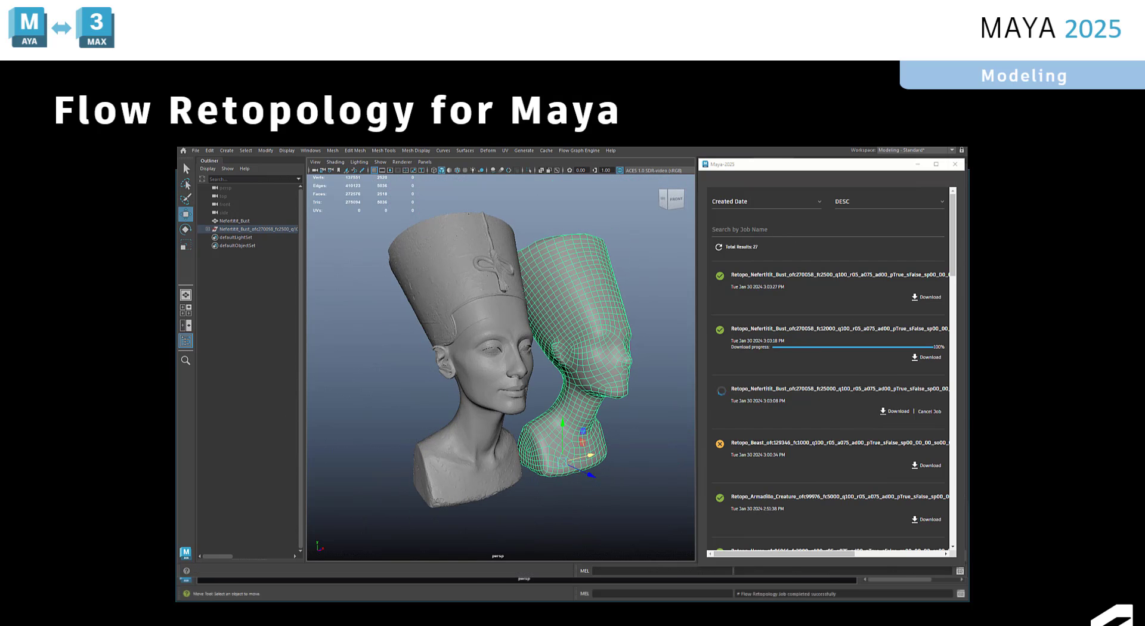
- Place the downloaded 12000-face Nefertiti bust beyond the 2500-face version
click(423, 225)
click(499, 481)
drag(515, 444, 630, 457)
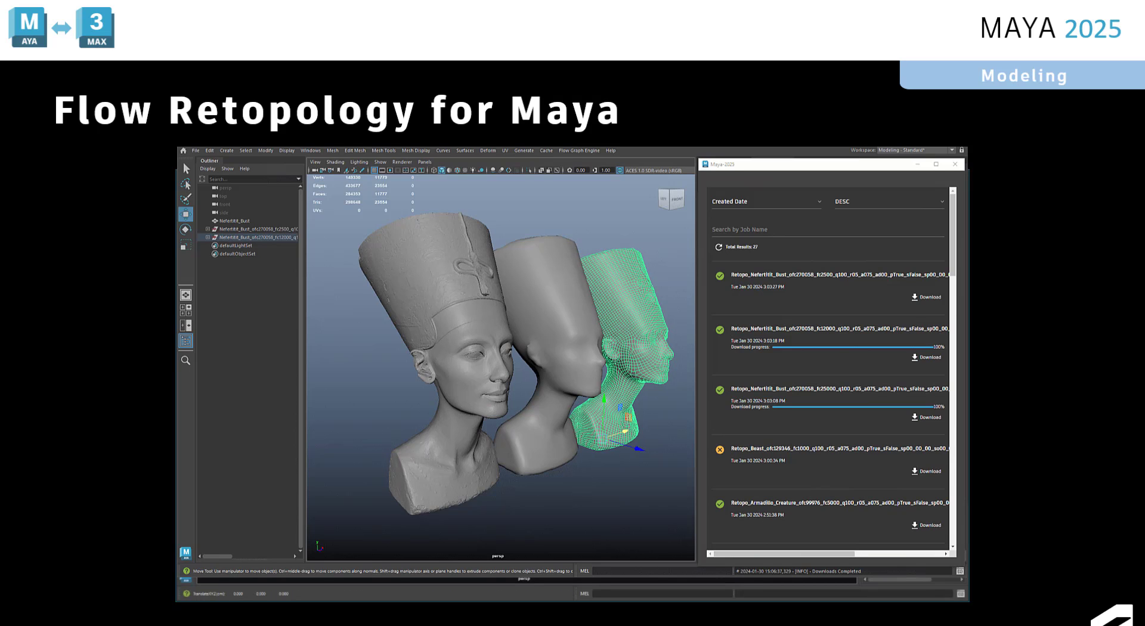
- Place the downloaded 25000-face Nefertiti bust at the far end of the row of busts
click(661, 397)
click(277, 245)
drag(475, 479, 686, 432)
alt+drag(608, 412, 567, 413)
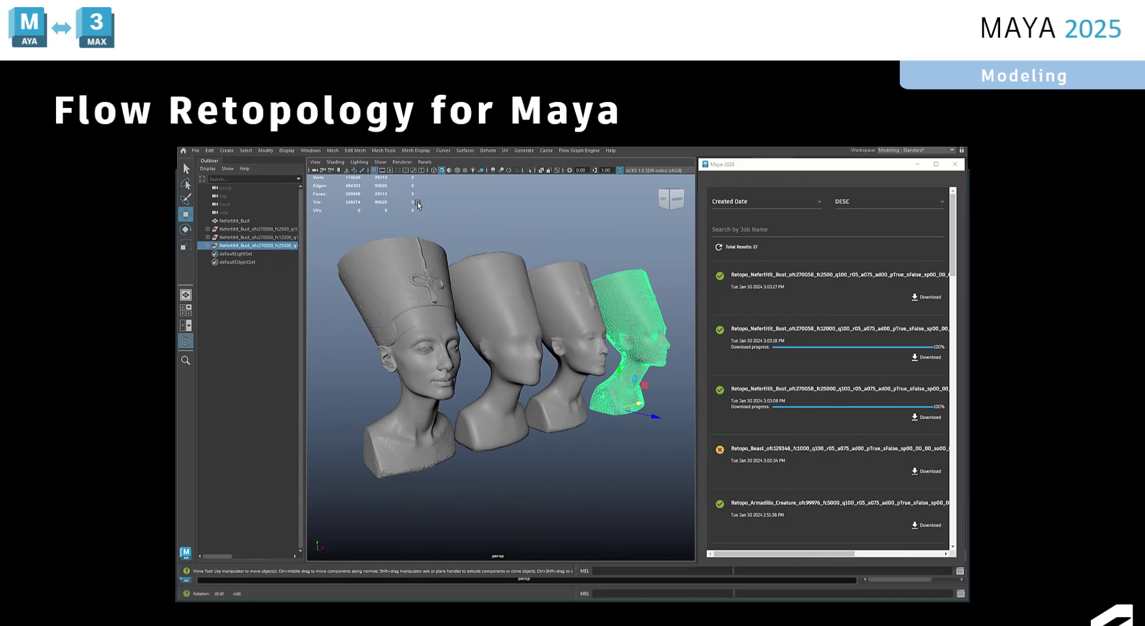
- Display wireframes over the shaded busts and compare the mesh densities of the retopologized versions
click(457, 170)
alt+drag(602, 468, 524, 477)
alt+middle_drag(524, 475, 508, 487)
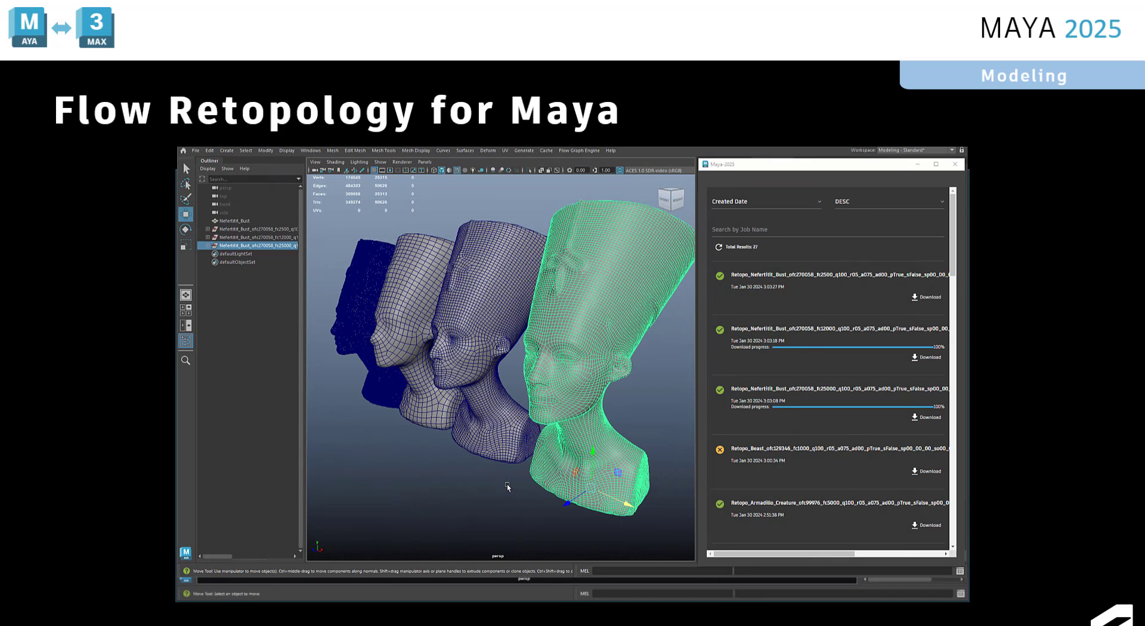
shift+click(477, 352)
shift+click(418, 394)
click(421, 489)
alt+click(420, 489)
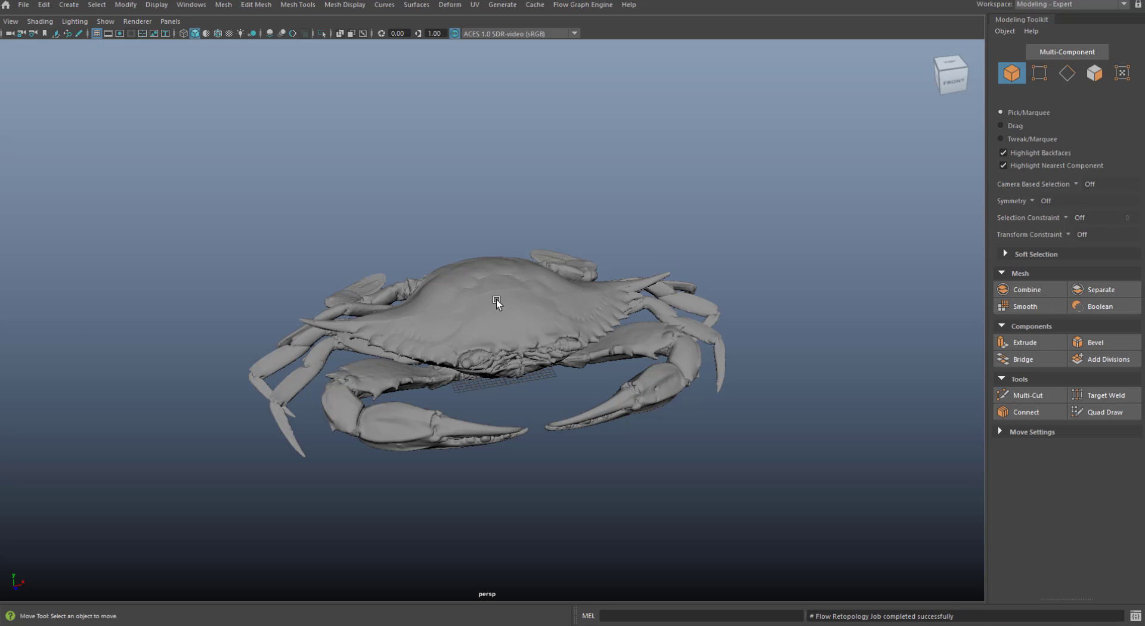
- Examine the high-resolution BlueCrab mesh from several angles
click(718, 390)
alt+drag(666, 441, 695, 439)
alt+right_drag(377, 366, 881, 438)
alt+right_drag(371, 370, 787, 405)
alt+right_drag(418, 371, 49, 288)
alt+right_drag(388, 351, 197, 330)
alt+drag(303, 370, 346, 362)
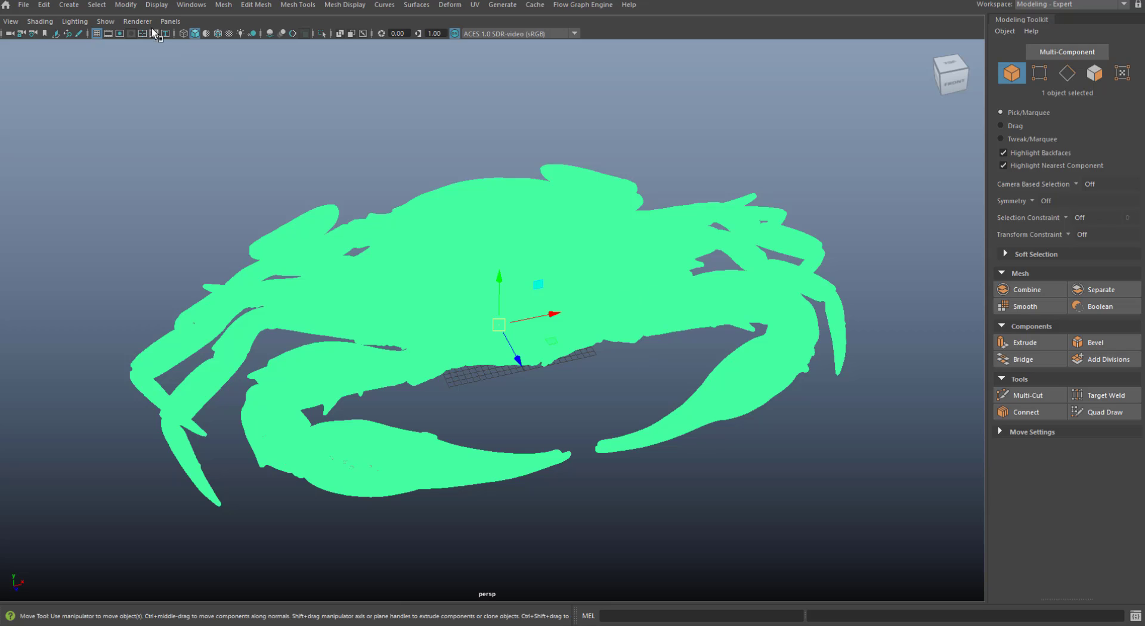
click(224, 5)
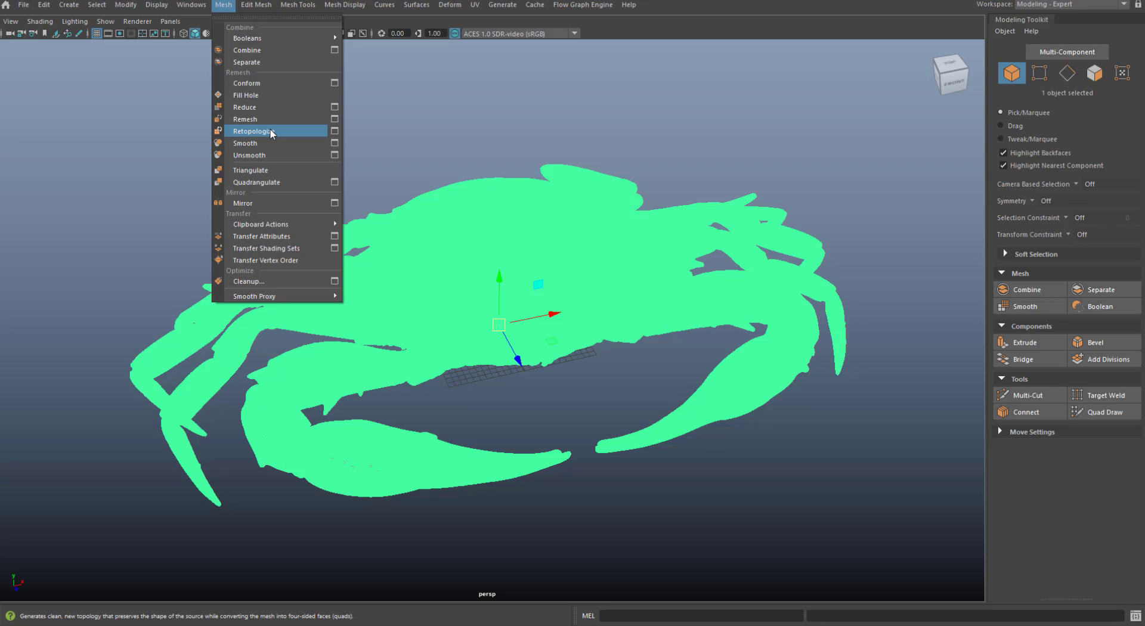
click(332, 131)
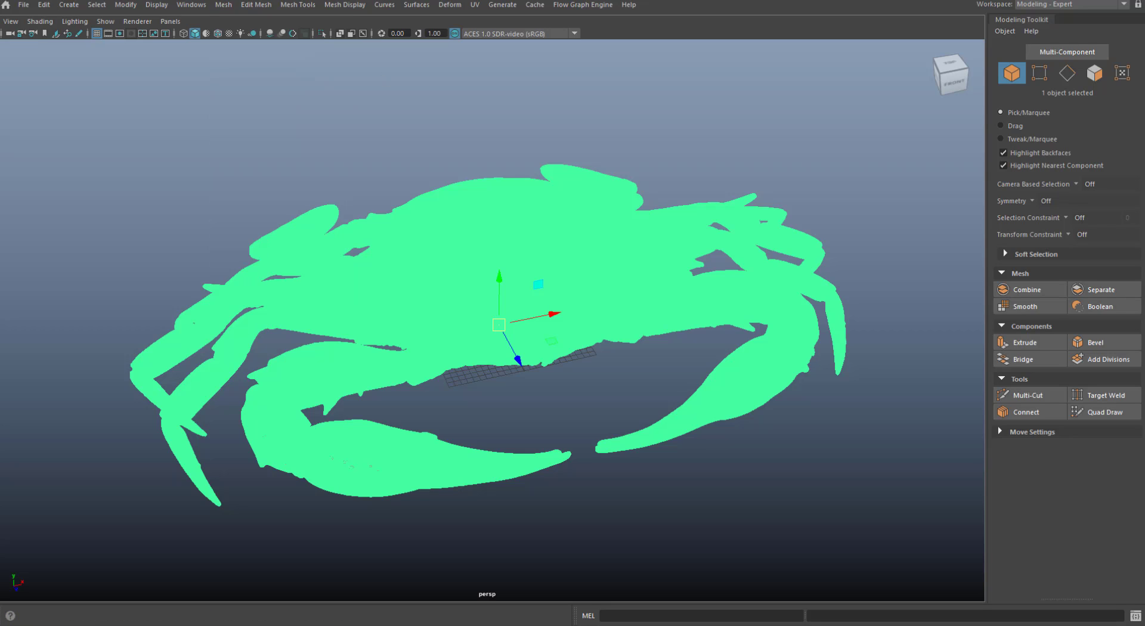
- Create a new Flow retopology job and select the BlueCrab mesh as its source
click(576, 9)
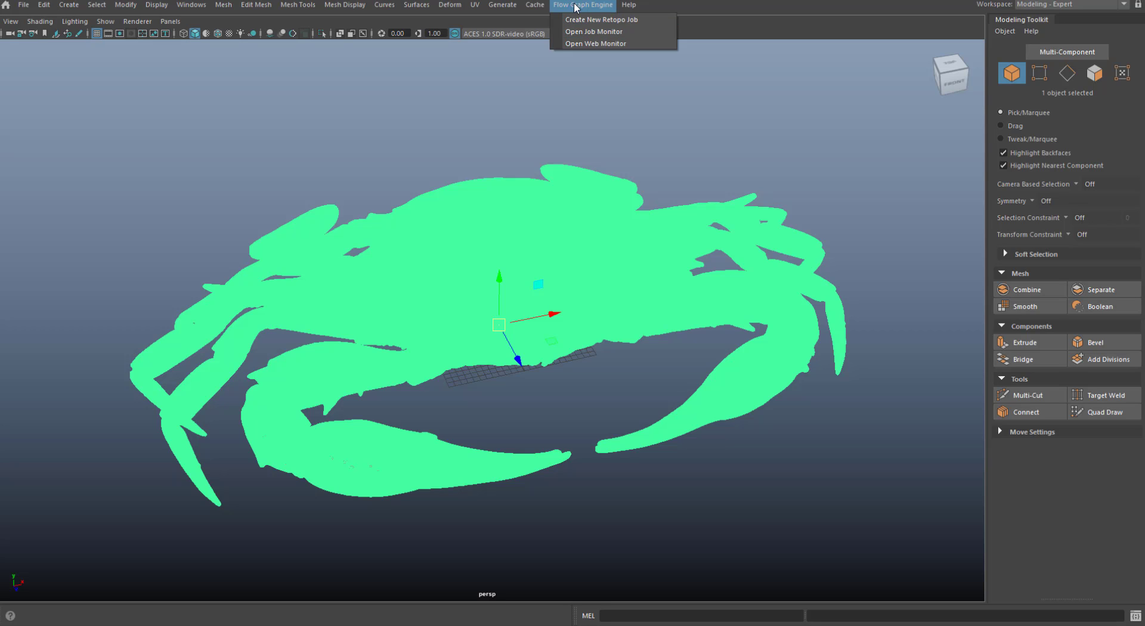
click(616, 21)
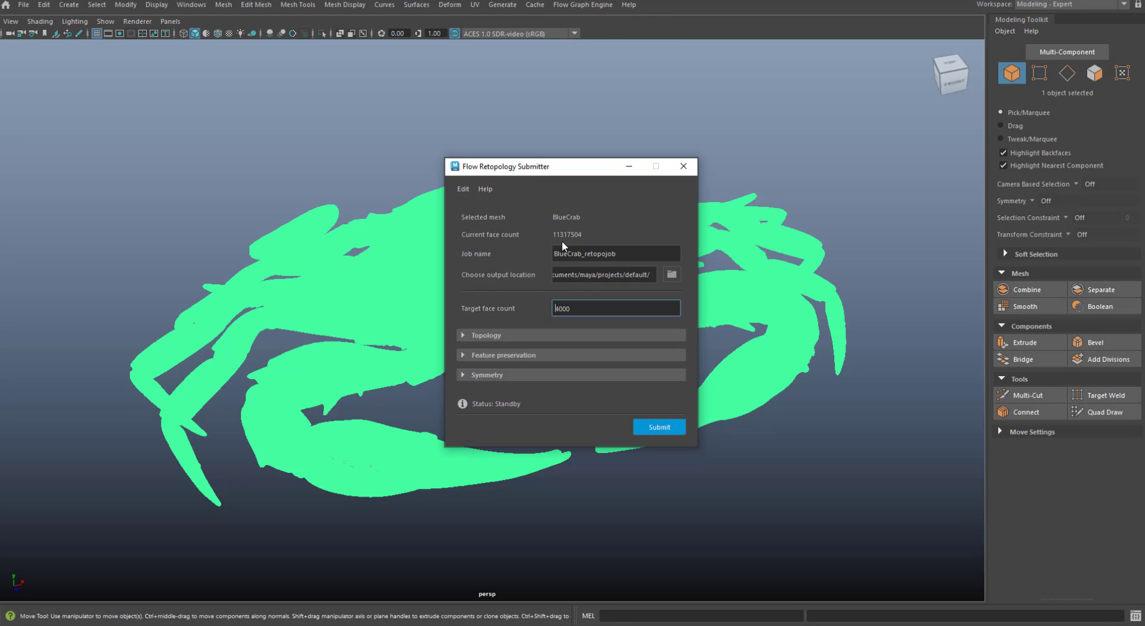
click(337, 169)
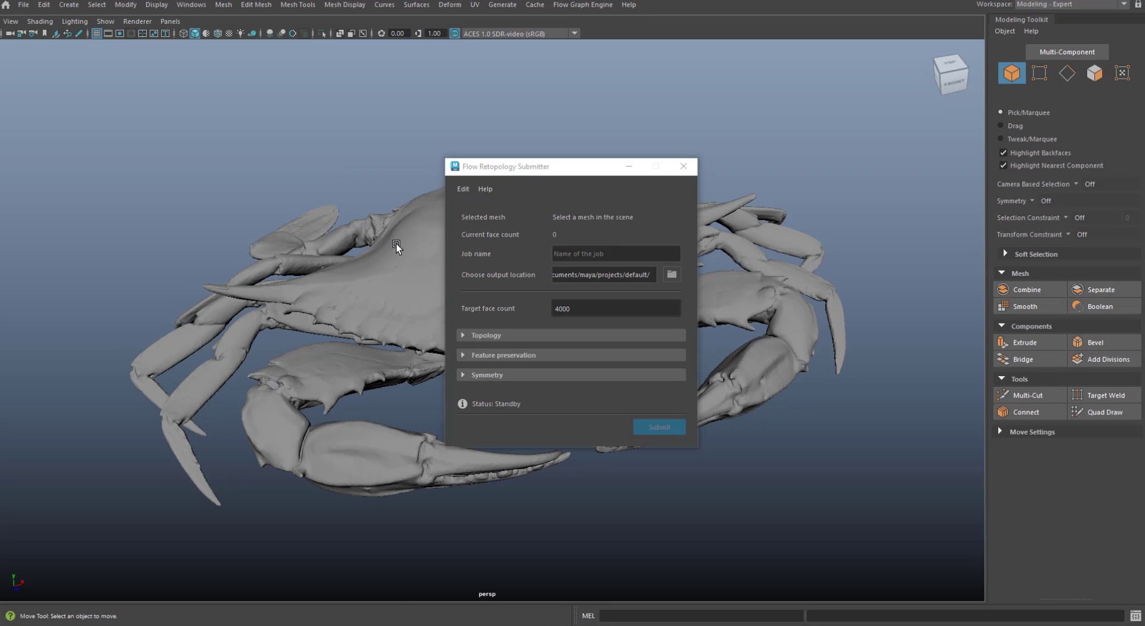
click(332, 437)
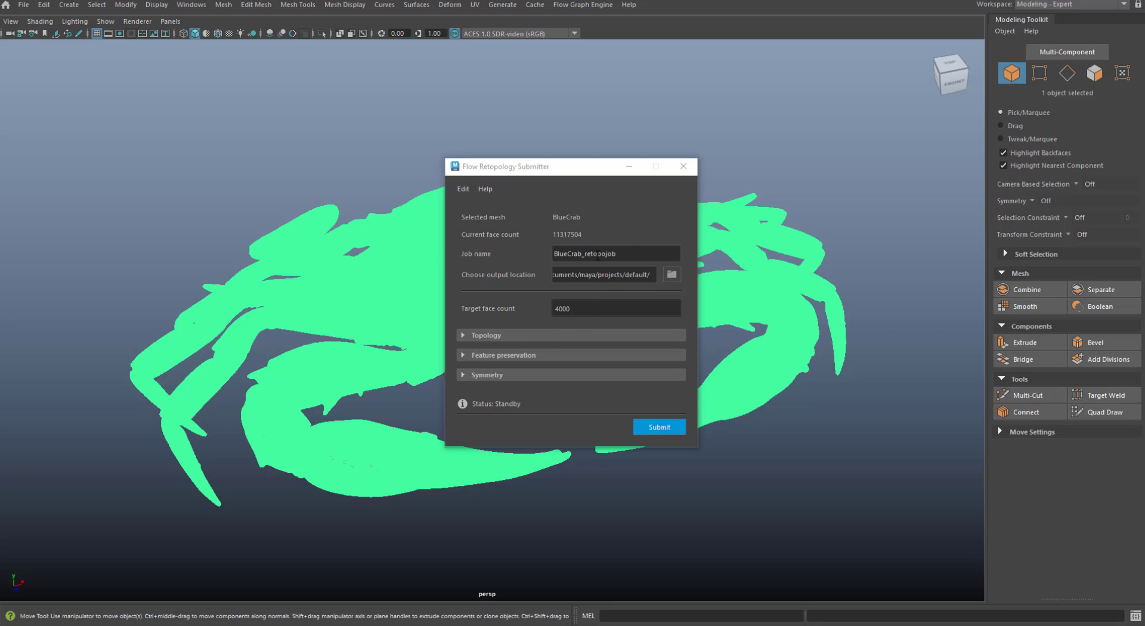
- Name the retopology job BlueCrab_myJob and set its target face count to 30000
drag(586, 252, 616, 253)
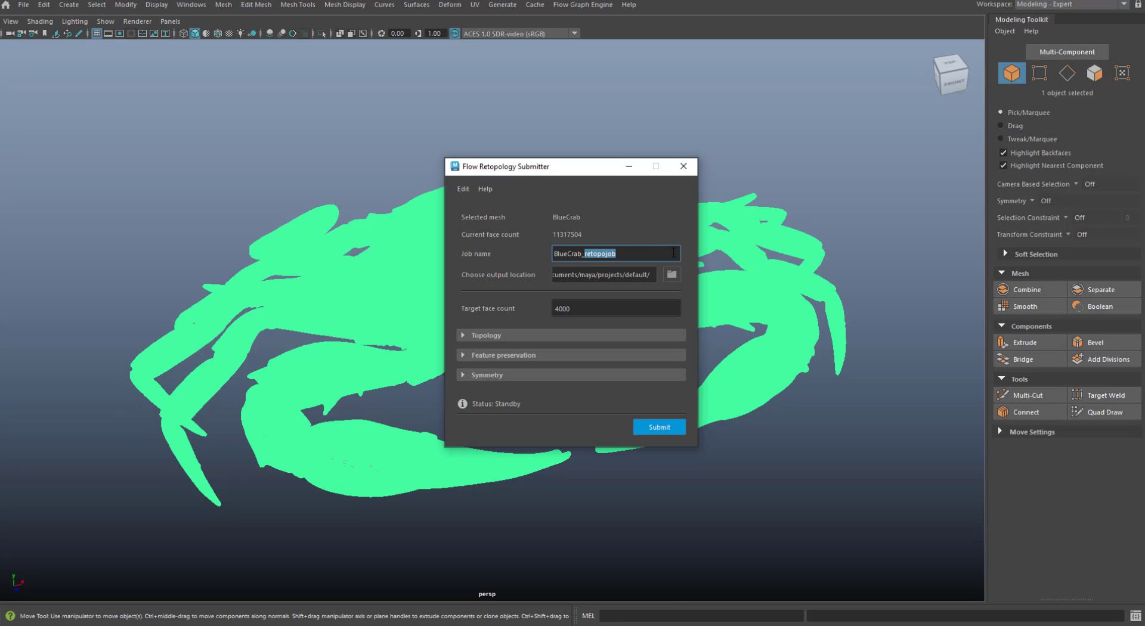
text(myJob)
double_click(587, 305)
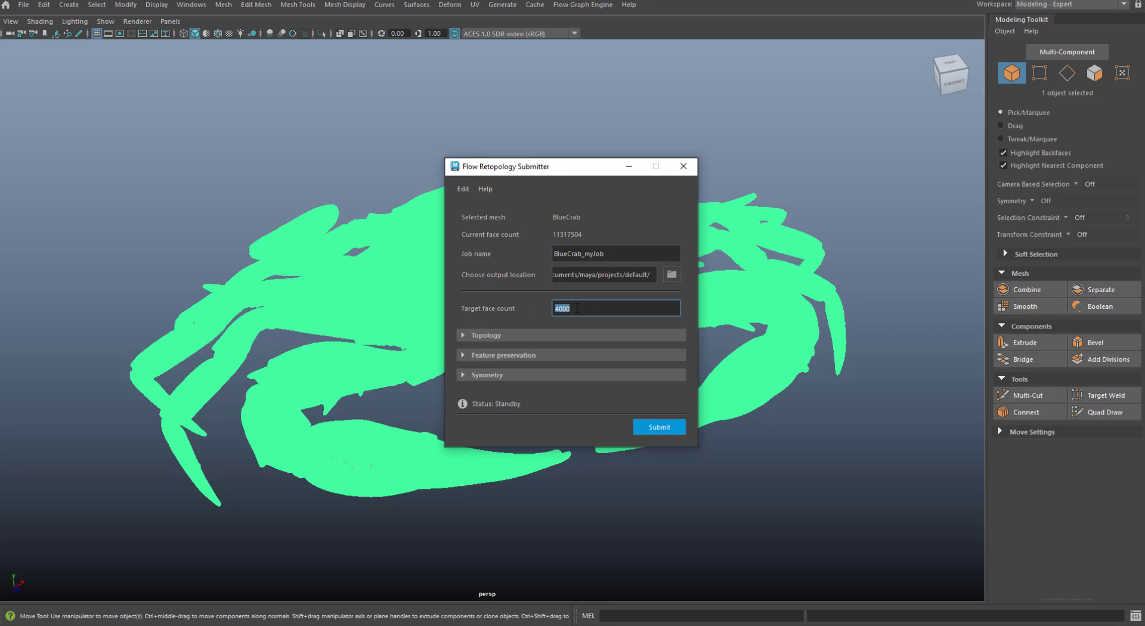
text(30000)
- Enable symmetry for the retopology job and review its topology and feature preservation settings
click(488, 374)
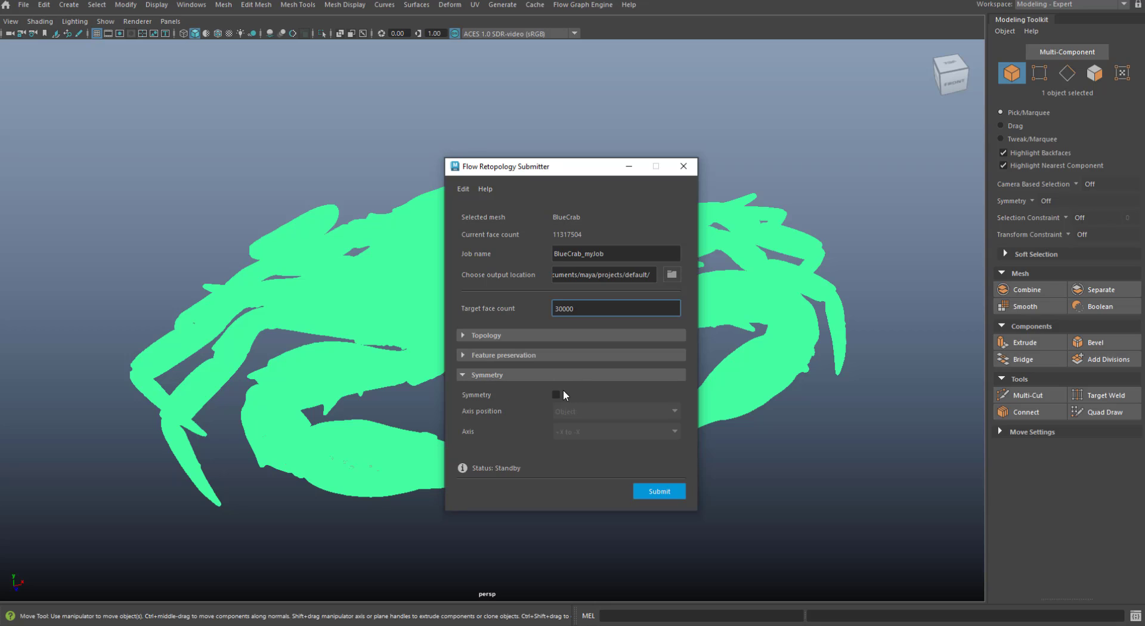
click(556, 394)
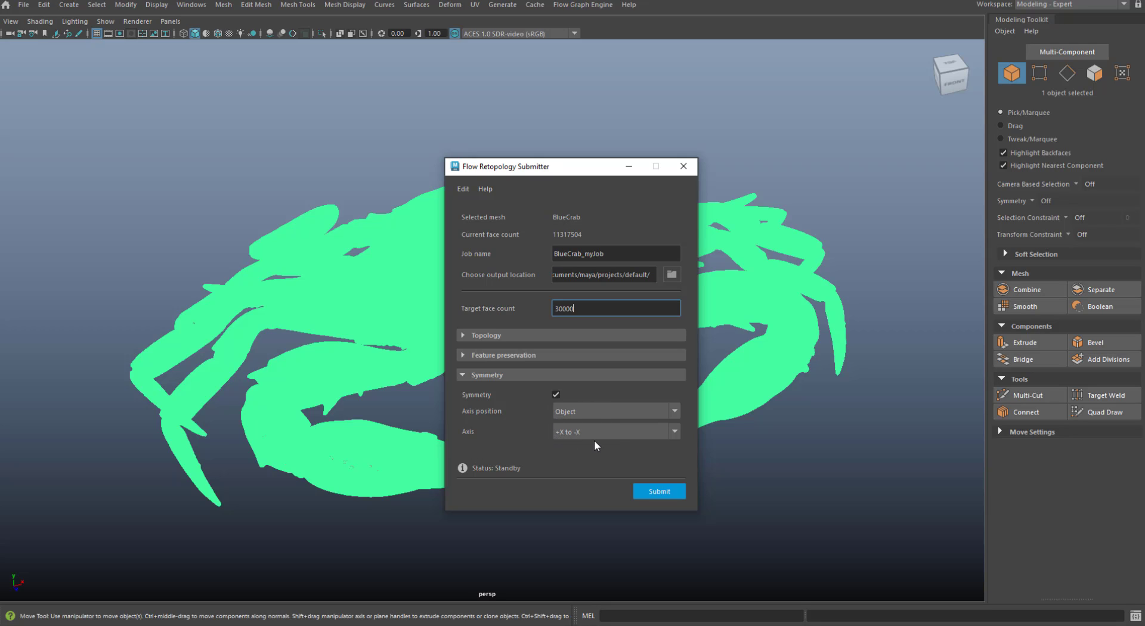
click(517, 335)
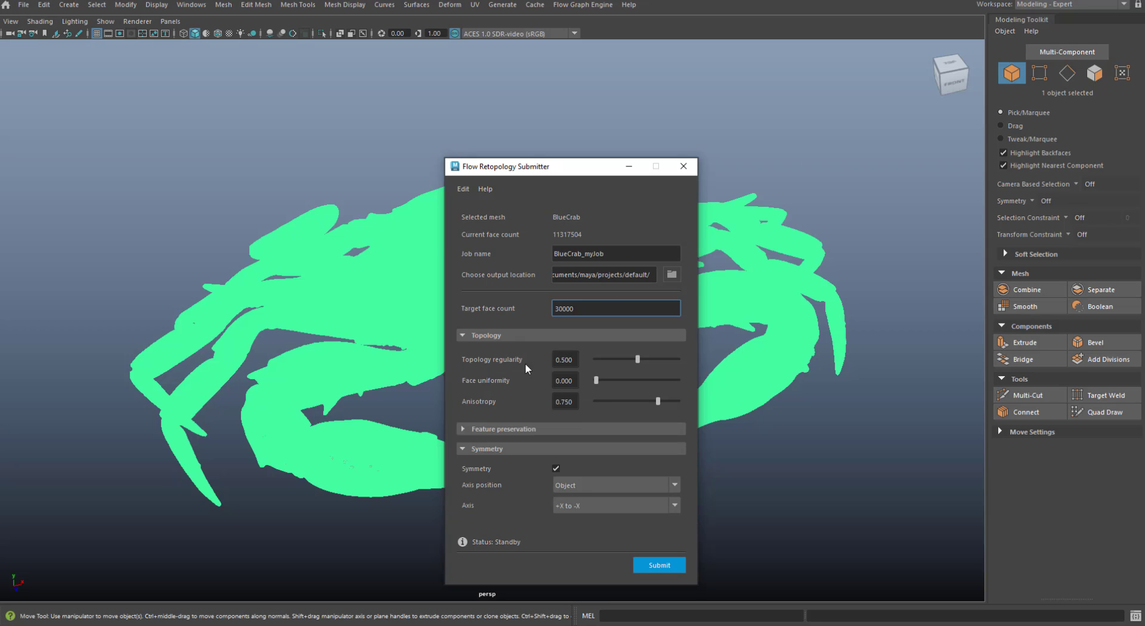
click(495, 335)
click(495, 354)
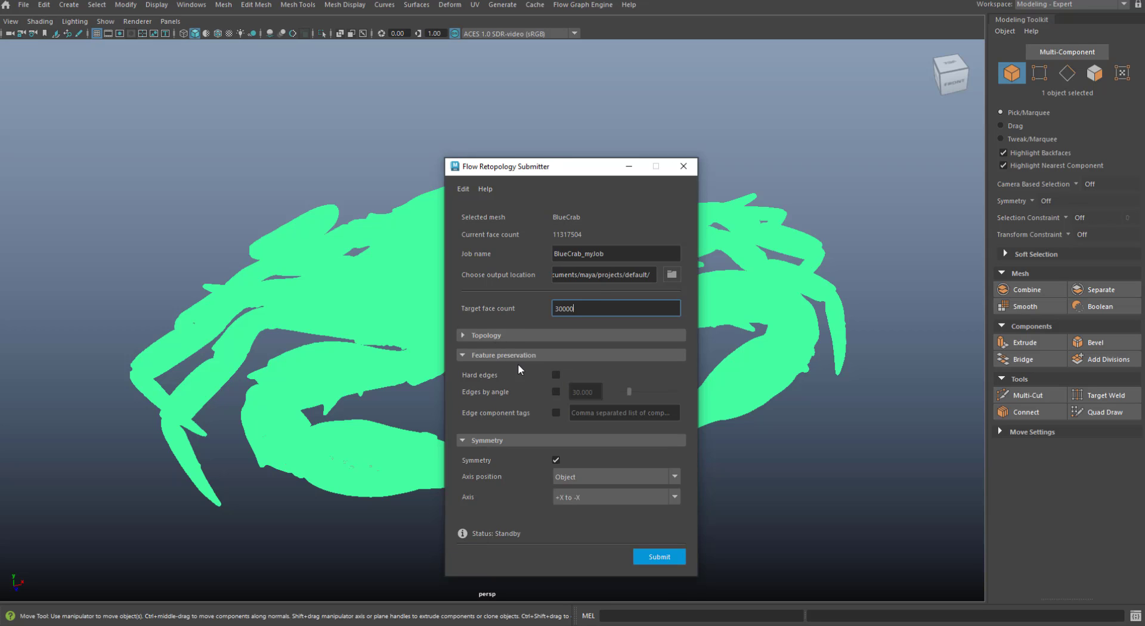
click(506, 356)
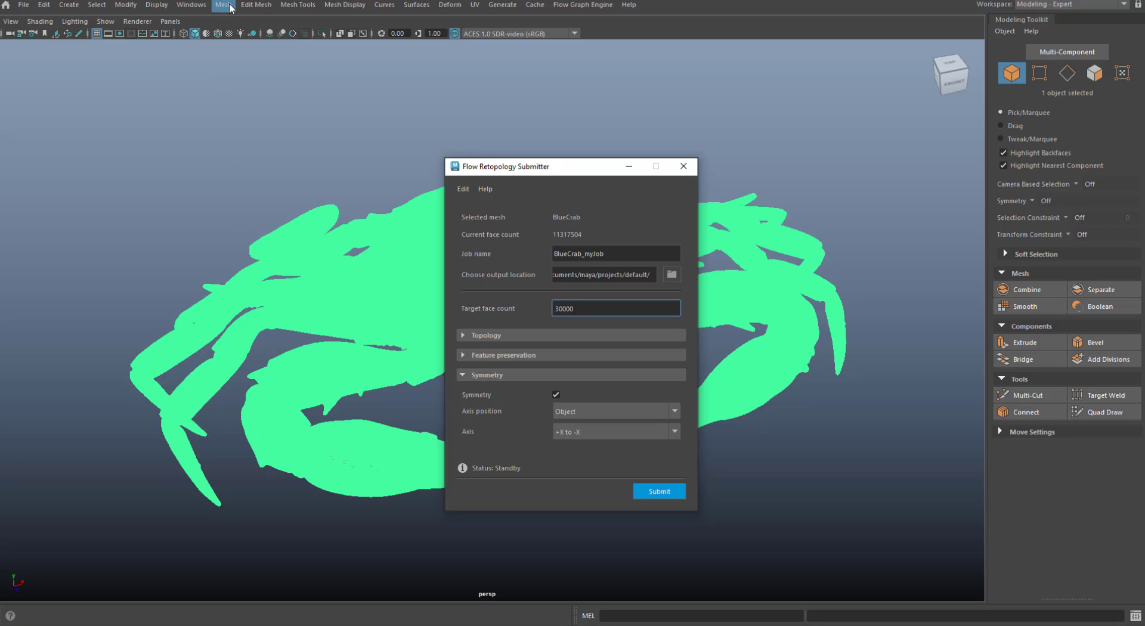
- Review the local Retopologize tool's settings, topology and feature preservation options, and close them without running the tool
click(256, 5)
mouse_move(223, 5)
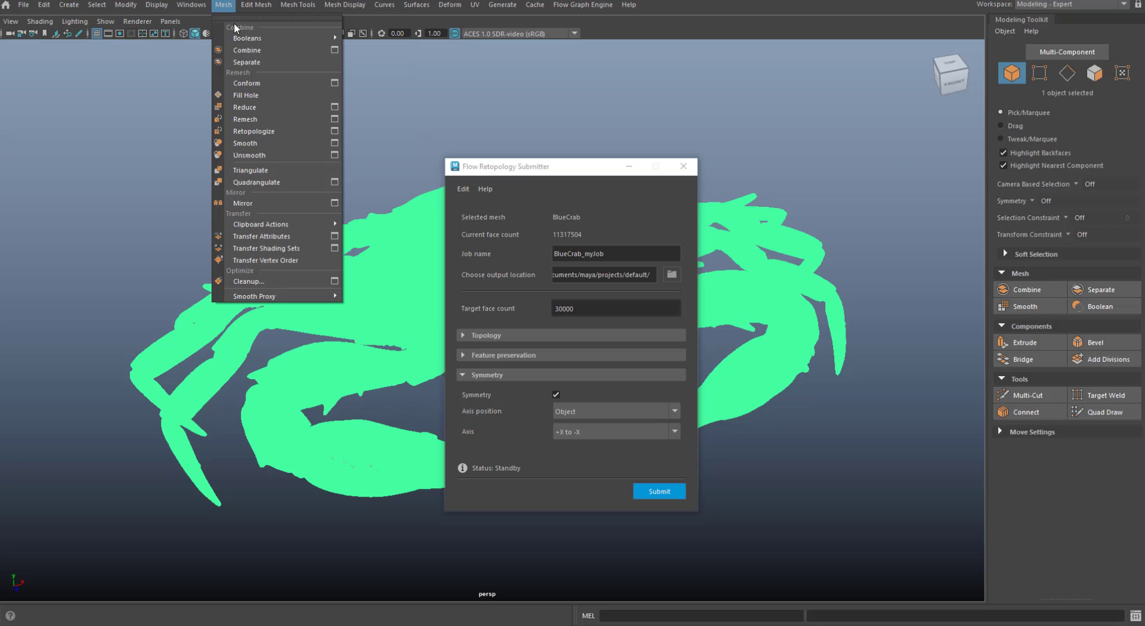
click(335, 131)
drag(349, 167, 217, 121)
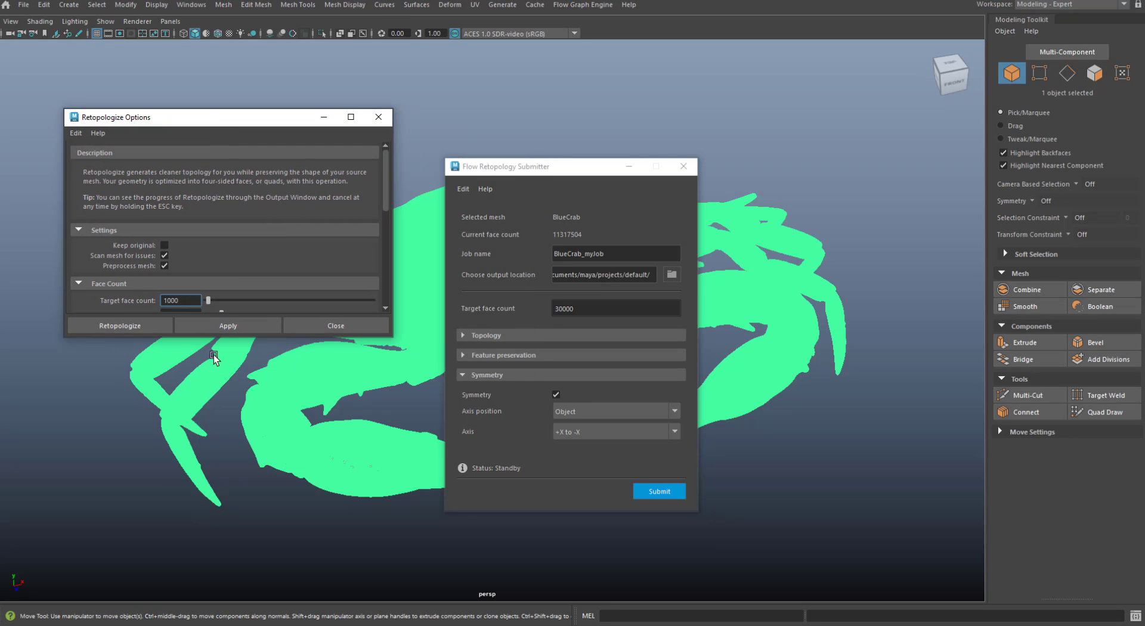
drag(210, 336, 191, 564)
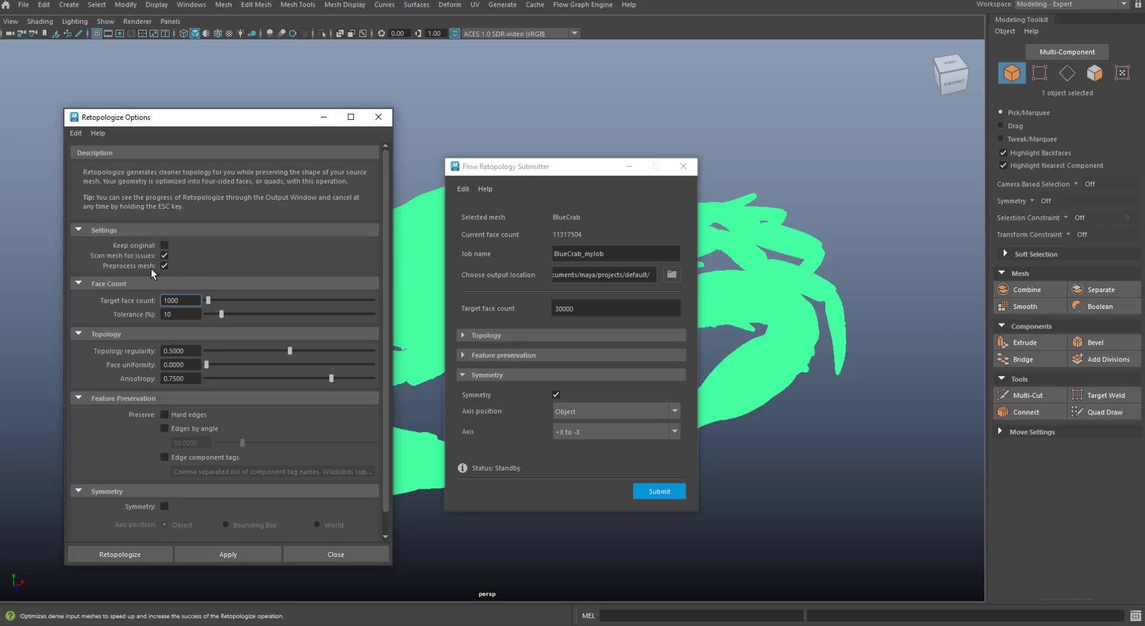
click(378, 117)
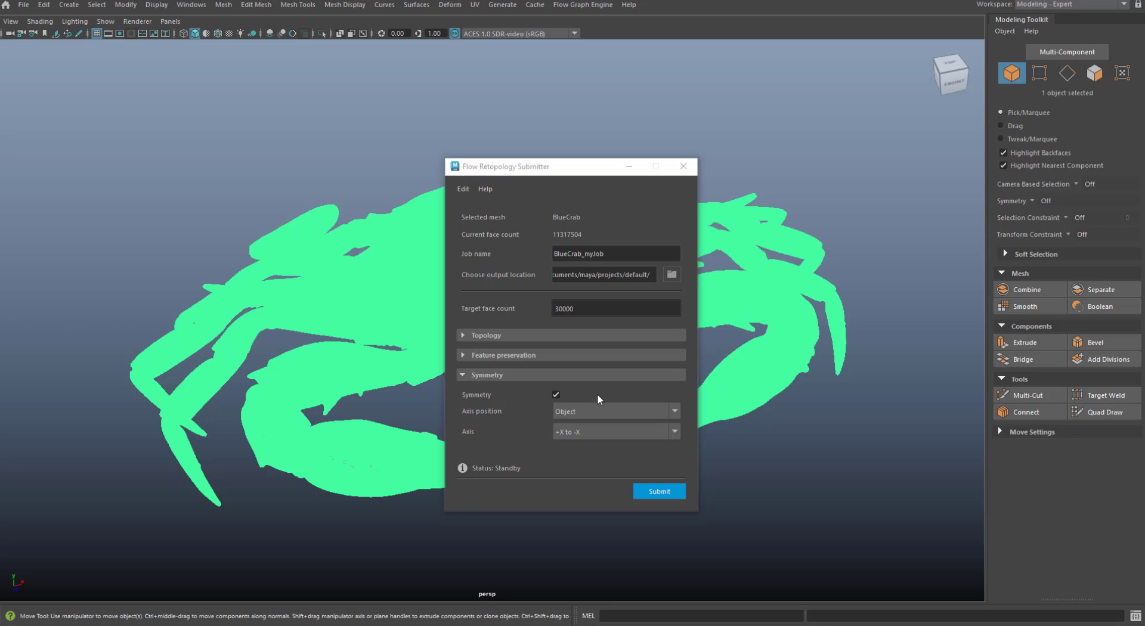
- Submit the BlueCrab_myJob retopology job and check its status in the Flow job monitor
click(668, 491)
click(670, 498)
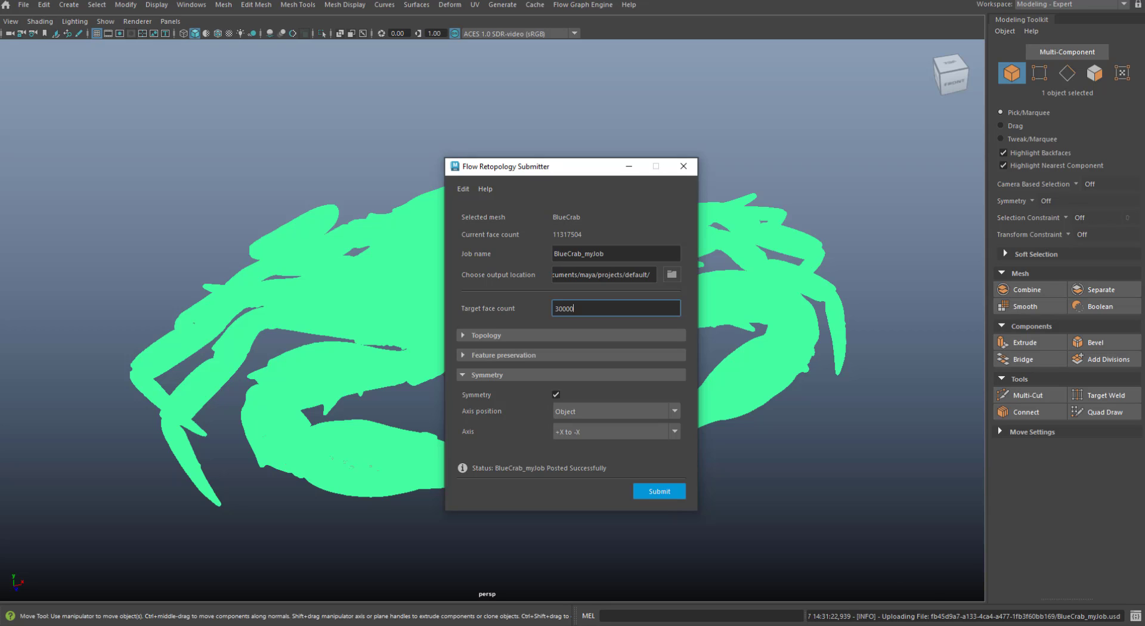
click(599, 6)
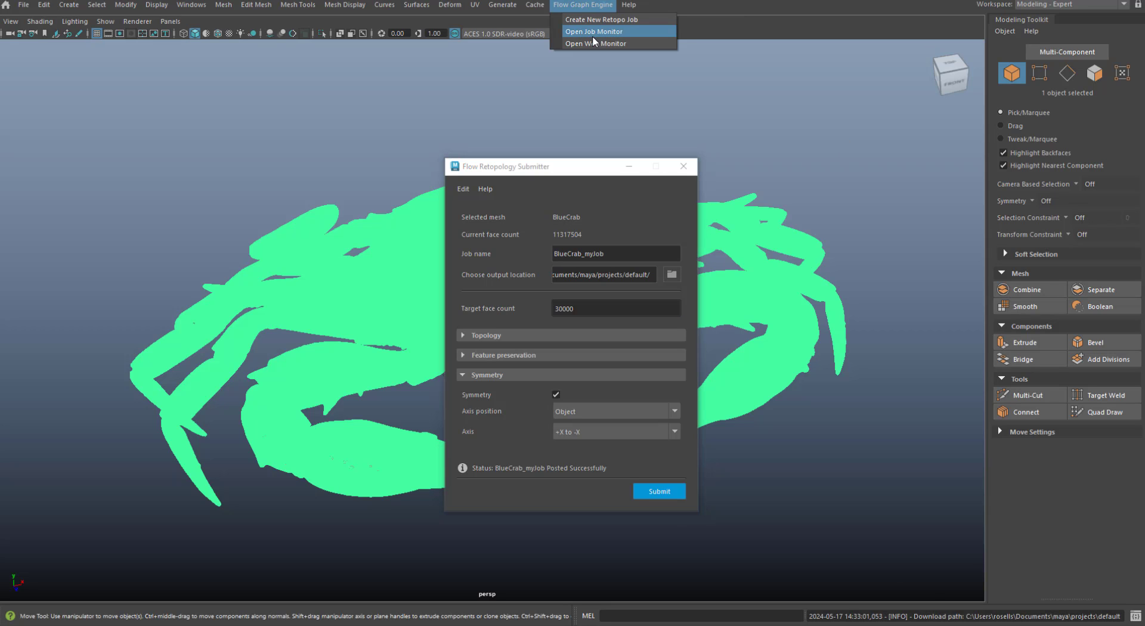
click(1055, 34)
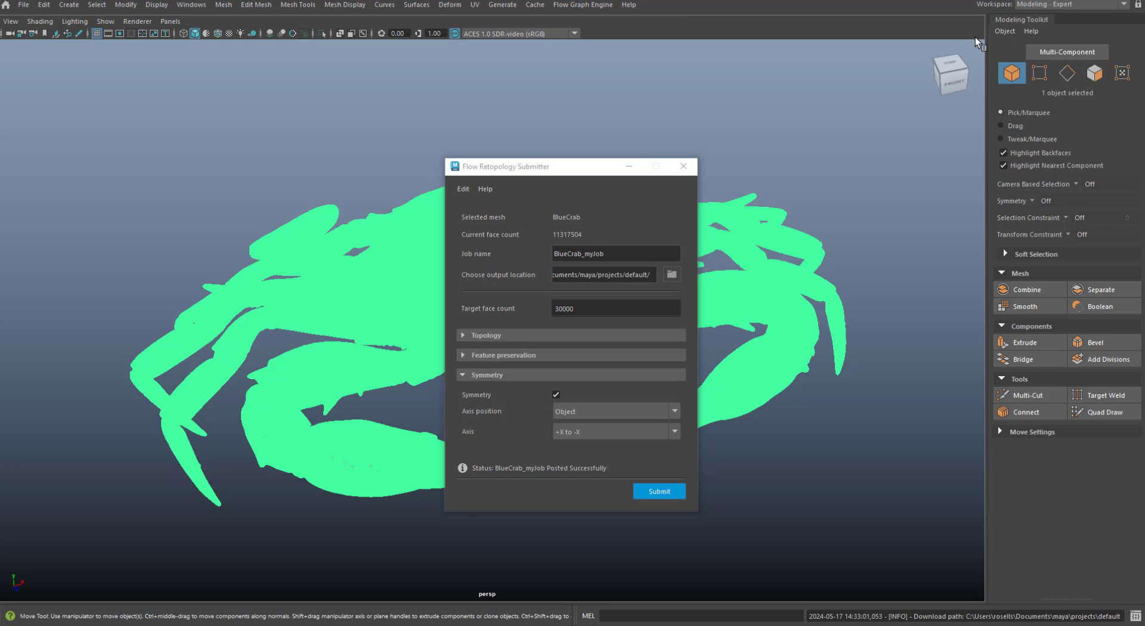
drag(1143, 24, 1004, 16)
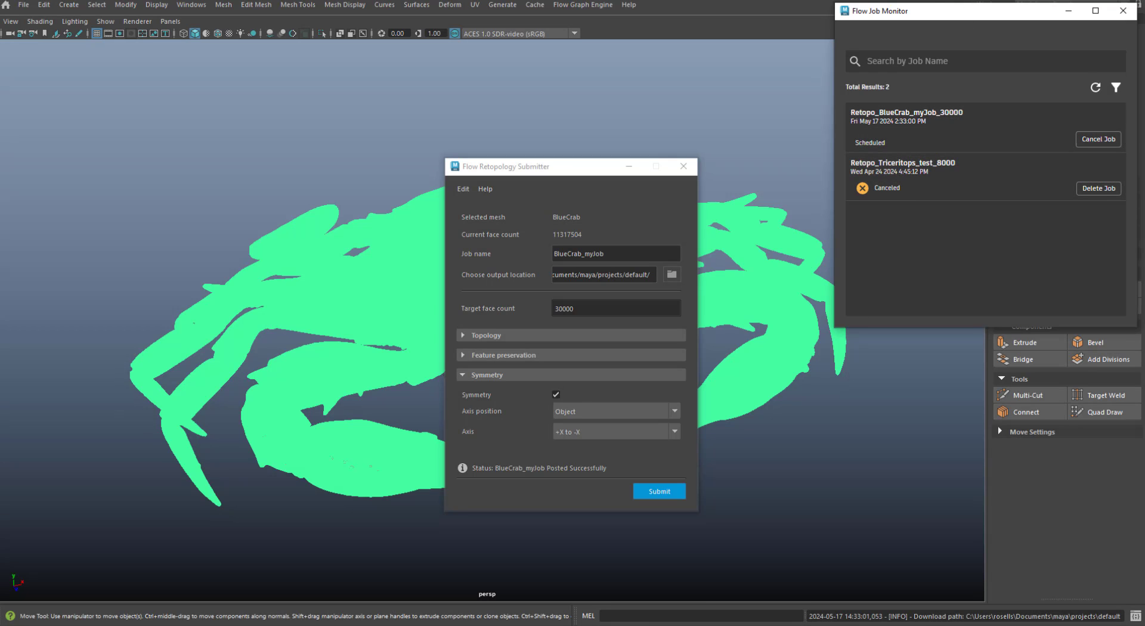
drag(933, 13, 1144, 43)
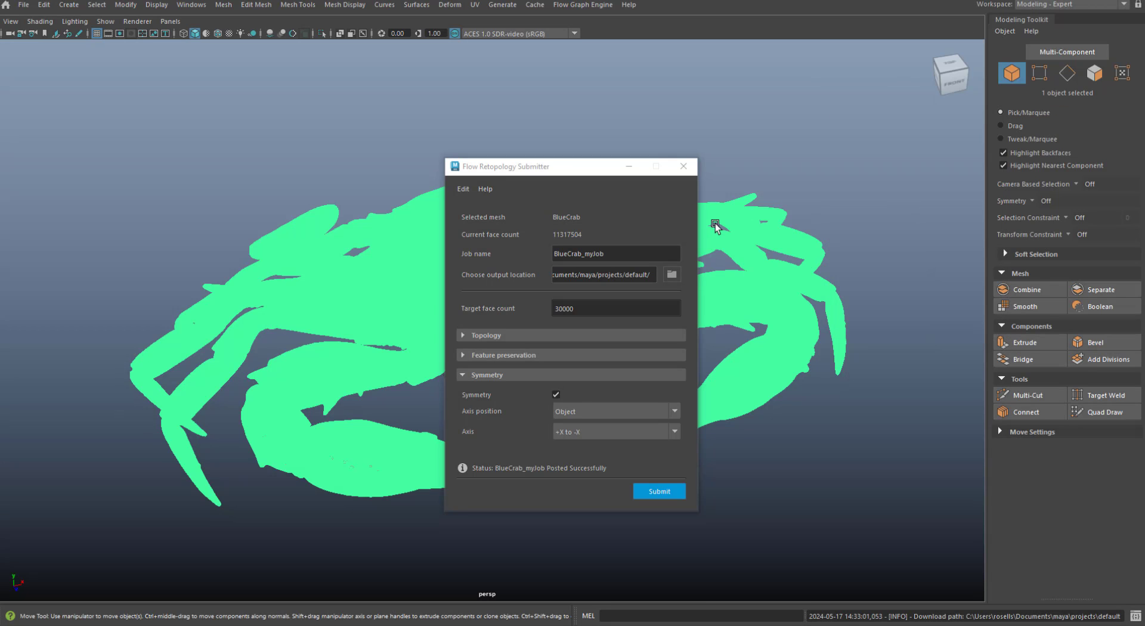
- Close the retopology submitter and deselect the BlueCrab mesh
click(684, 168)
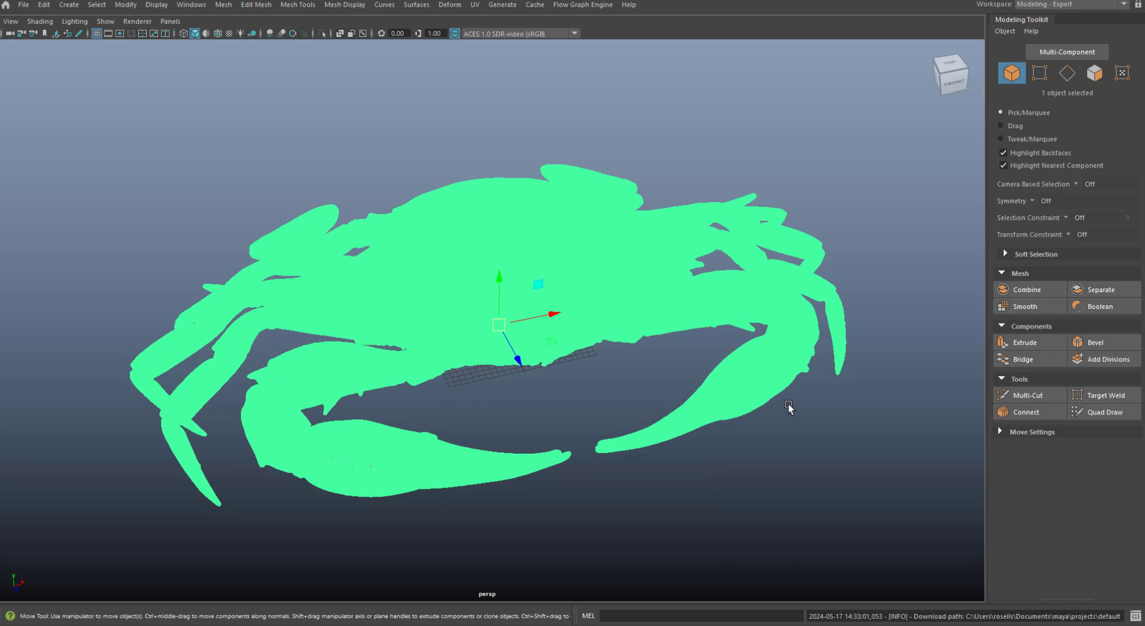
alt+drag(788, 403, 596, 257)
click(302, 148)
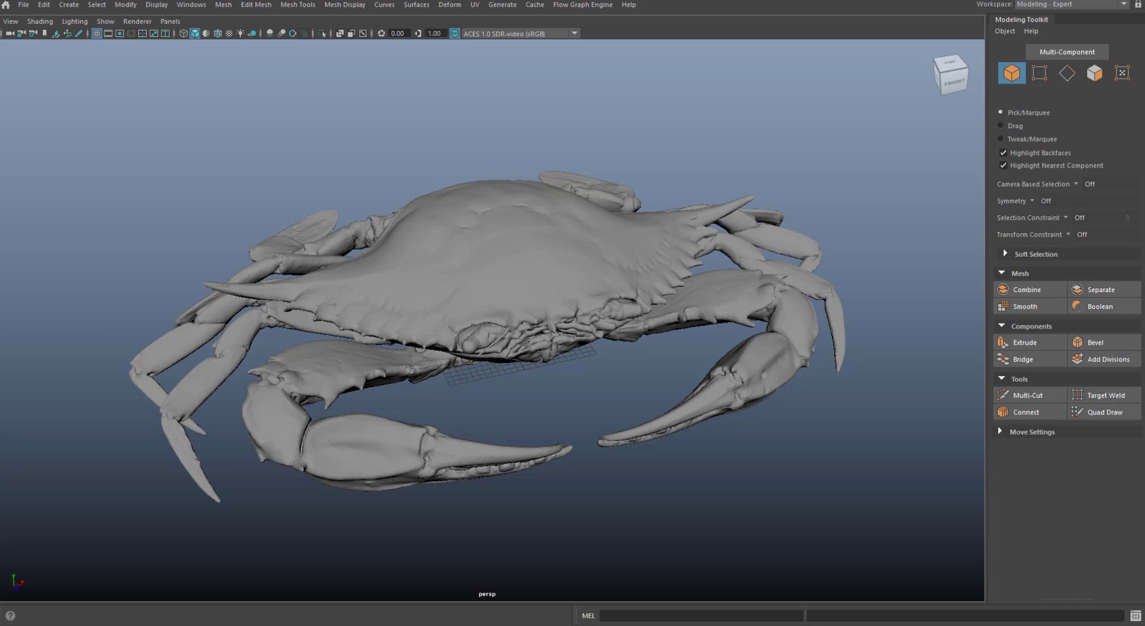
- Check the progress of the submitted BlueCrab job in the Flow job monitor
drag(1032, 49, 968, 11)
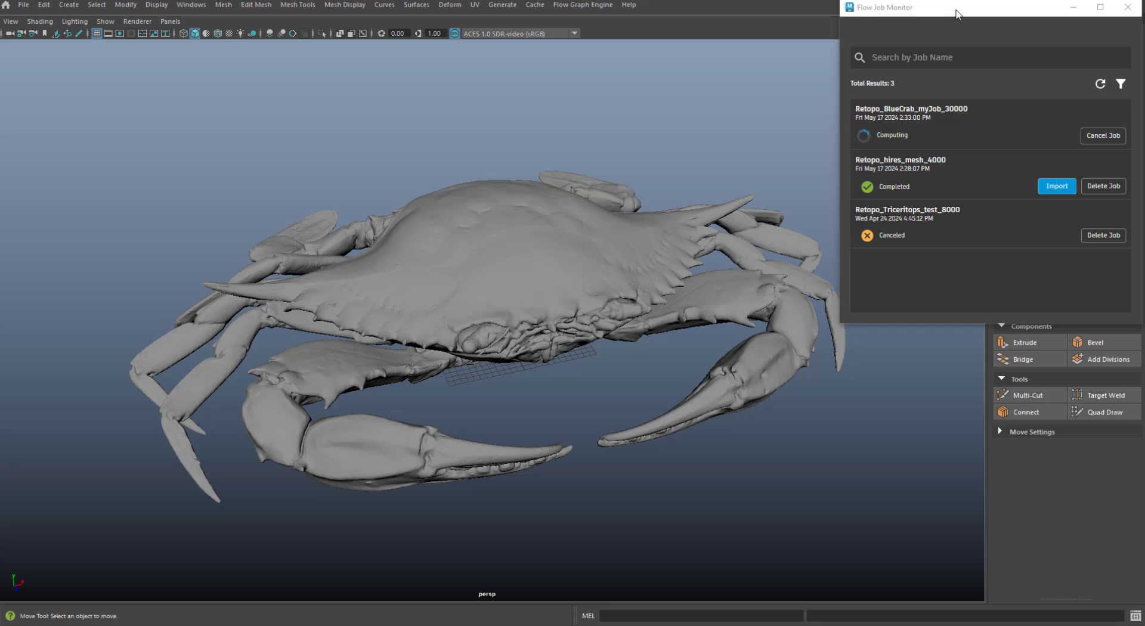
drag(944, 13, 1144, 13)
alt+drag(731, 161, 717, 142)
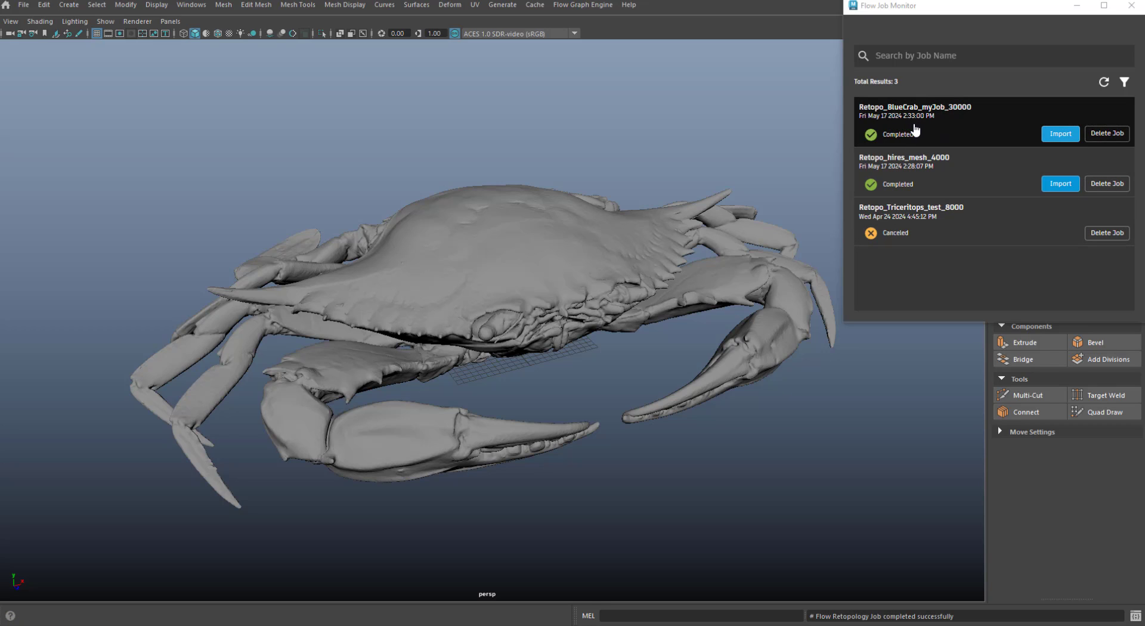
- Review the completed BlueCrab job's output, log, overview and retopology settings, and return to the list of all jobs
click(994, 122)
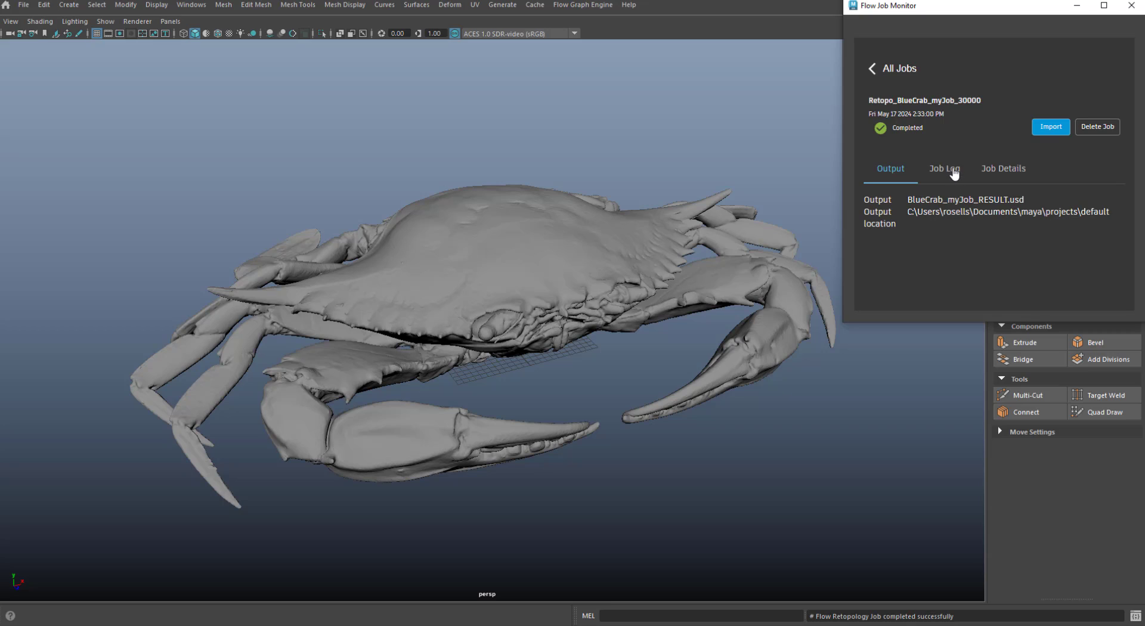
click(954, 172)
click(995, 171)
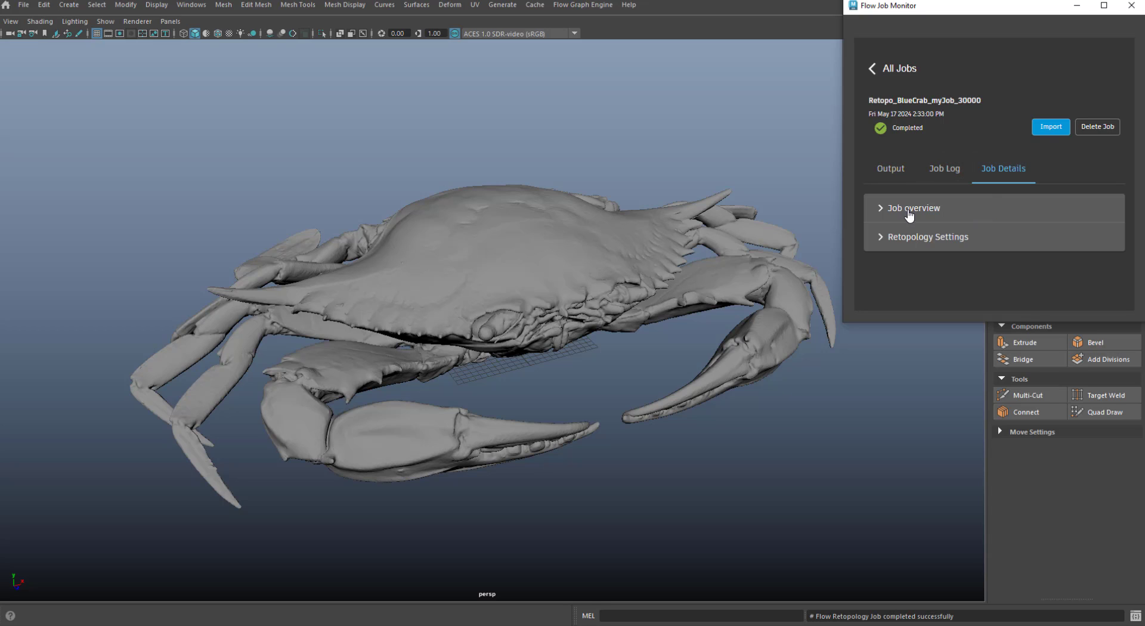
click(914, 237)
scroll(914, 250, down, 3)
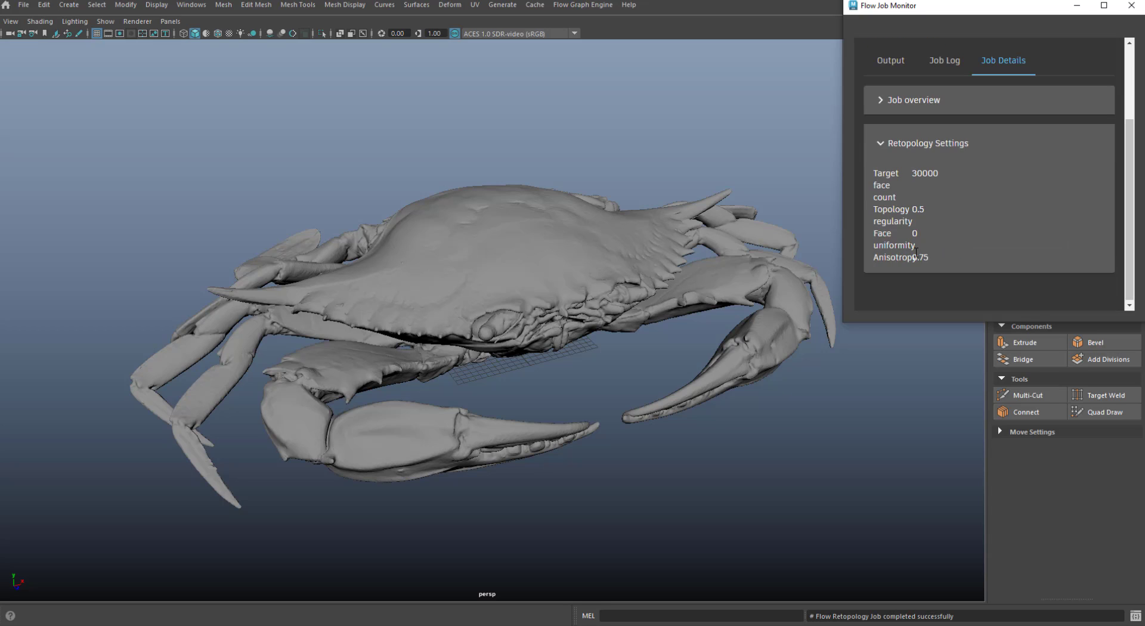
scroll(912, 136, up, 1)
click(916, 136)
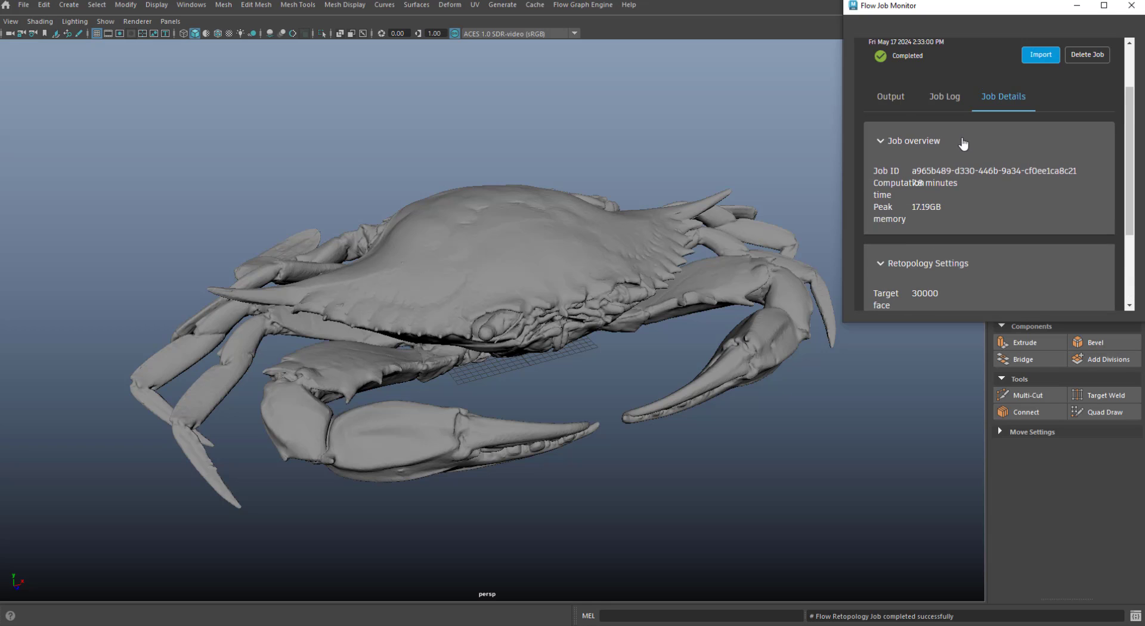
drag(843, 179, 707, 191)
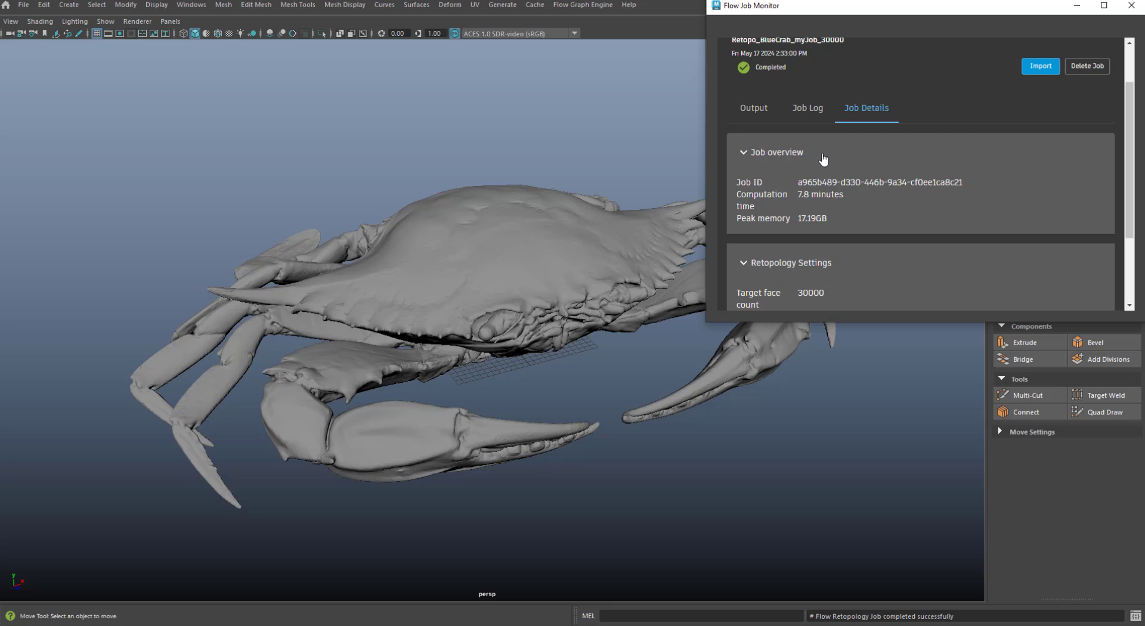
scroll(778, 116, up, 2)
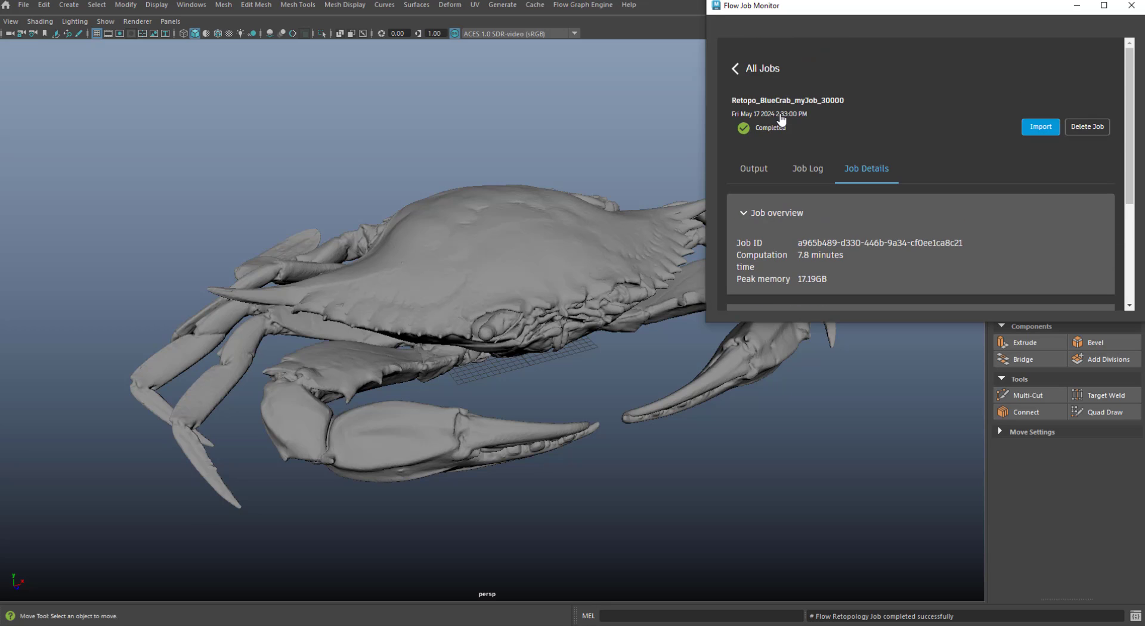
click(755, 70)
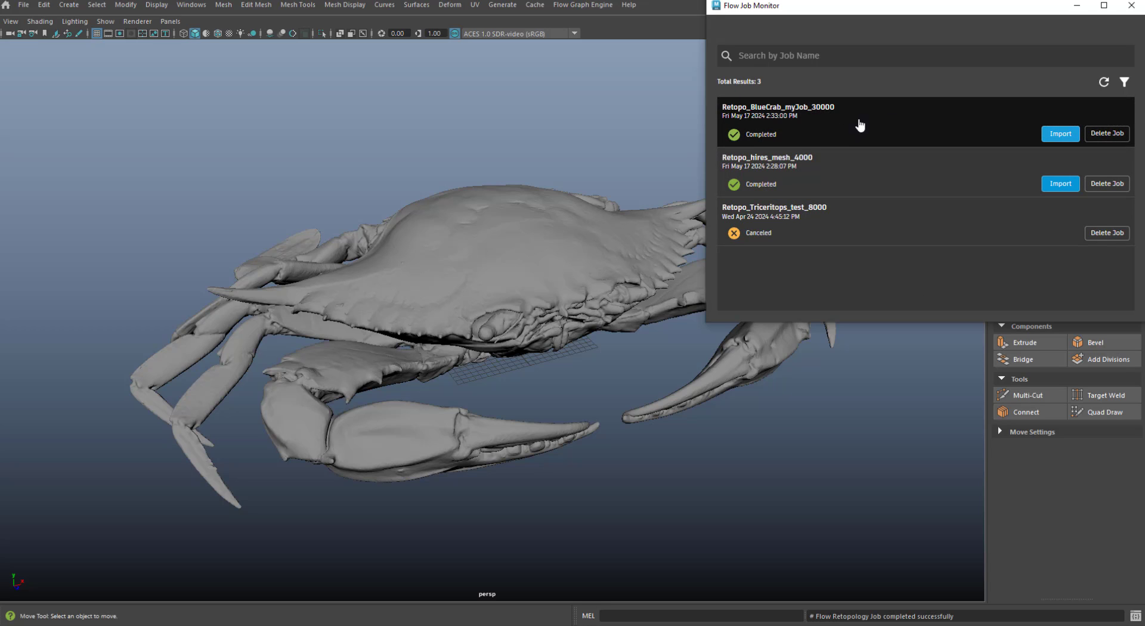
- Import the result of the Retopo_BlueCrab_myJob_30000 job and raise it about 35 cm above the original crab mesh
click(1060, 135)
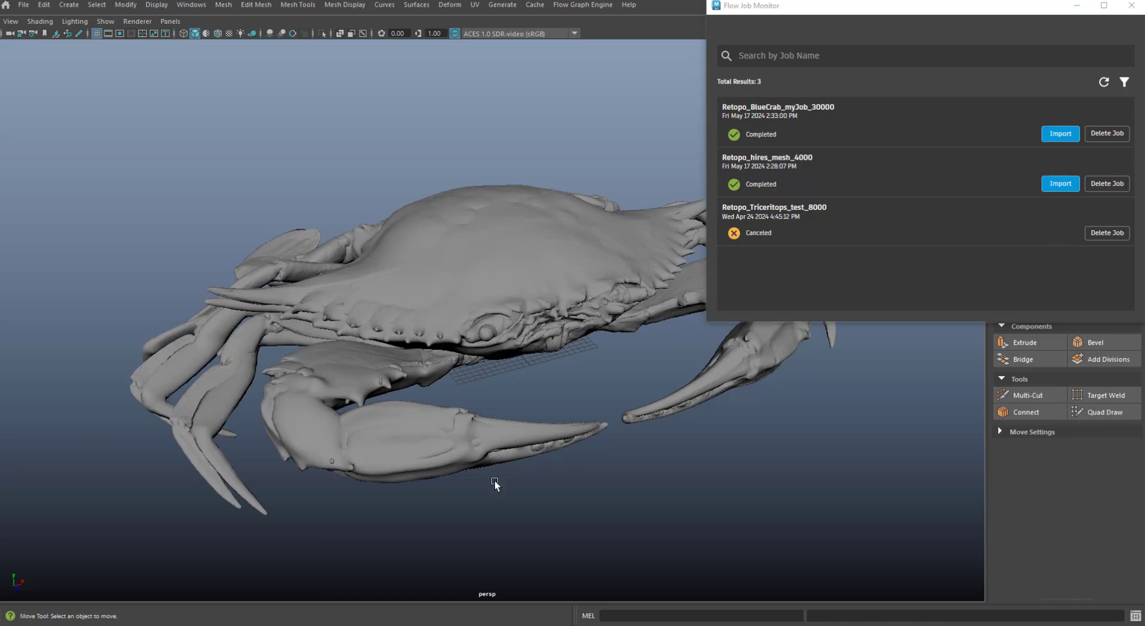
drag(484, 280, 469, 138)
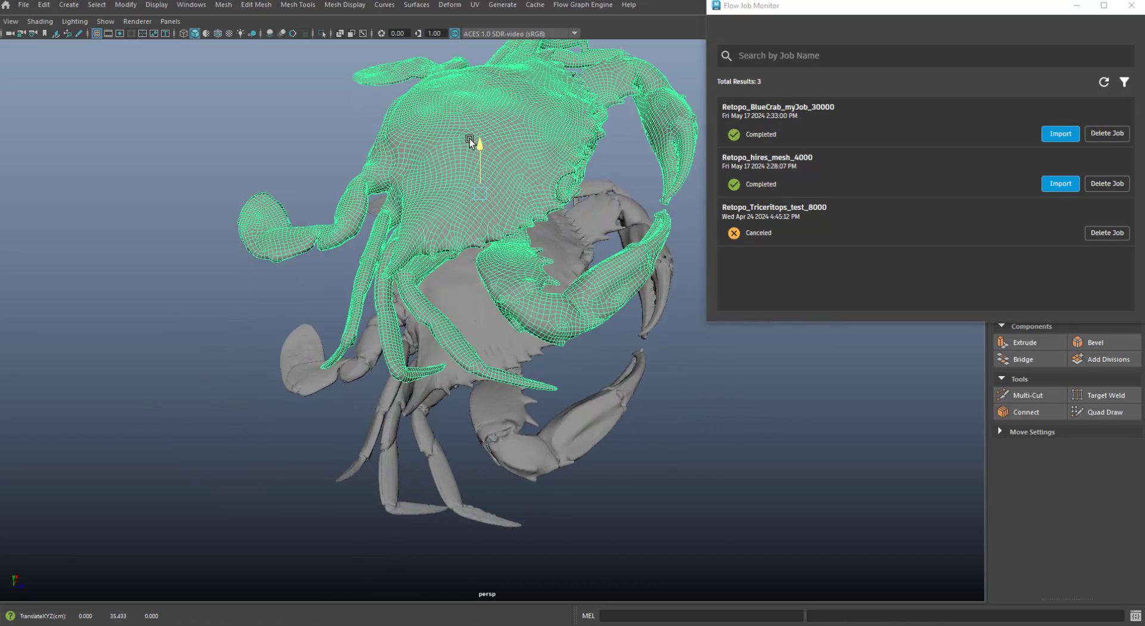
alt+drag(509, 291, 407, 270)
alt+middle_drag(407, 270, 377, 381)
alt+right_drag(377, 381, 514, 407)
- Compare the retopologized crab with the original mesh from several angles, and inspect the new mesh's wireframe for topology and symmetry
click(852, 426)
alt+drag(745, 426, 447, 343)
alt+right_drag(446, 342, 673, 367)
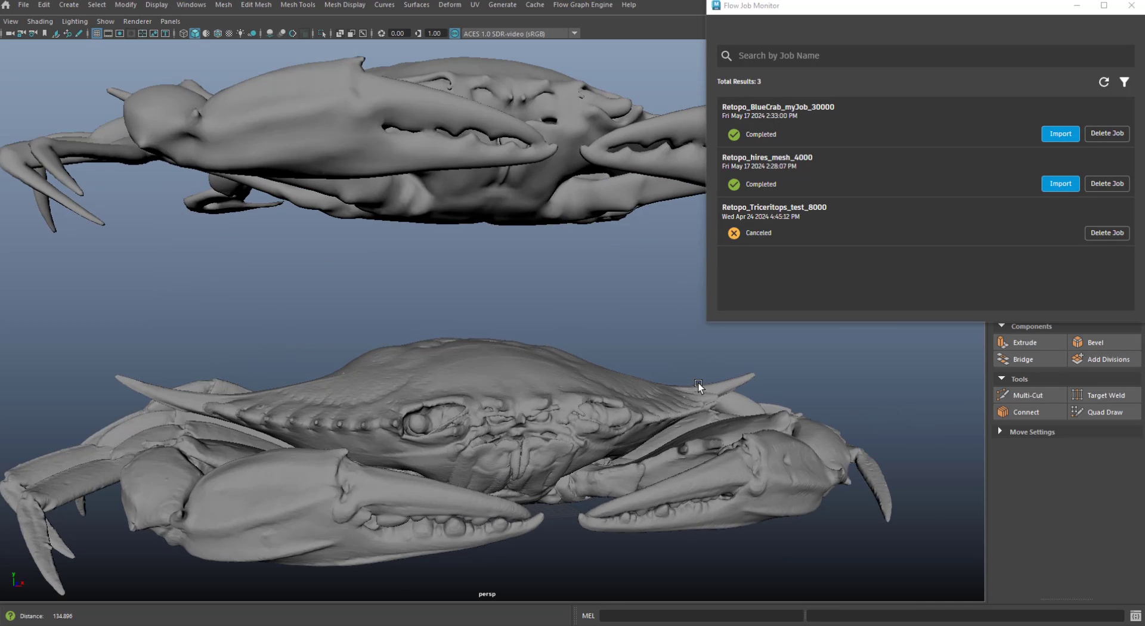
alt+middle_drag(536, 172, 561, 395)
alt+right_drag(310, 357, 456, 371)
alt+drag(428, 364, 562, 484)
alt+middle_drag(562, 484, 432, 354)
click(431, 354)
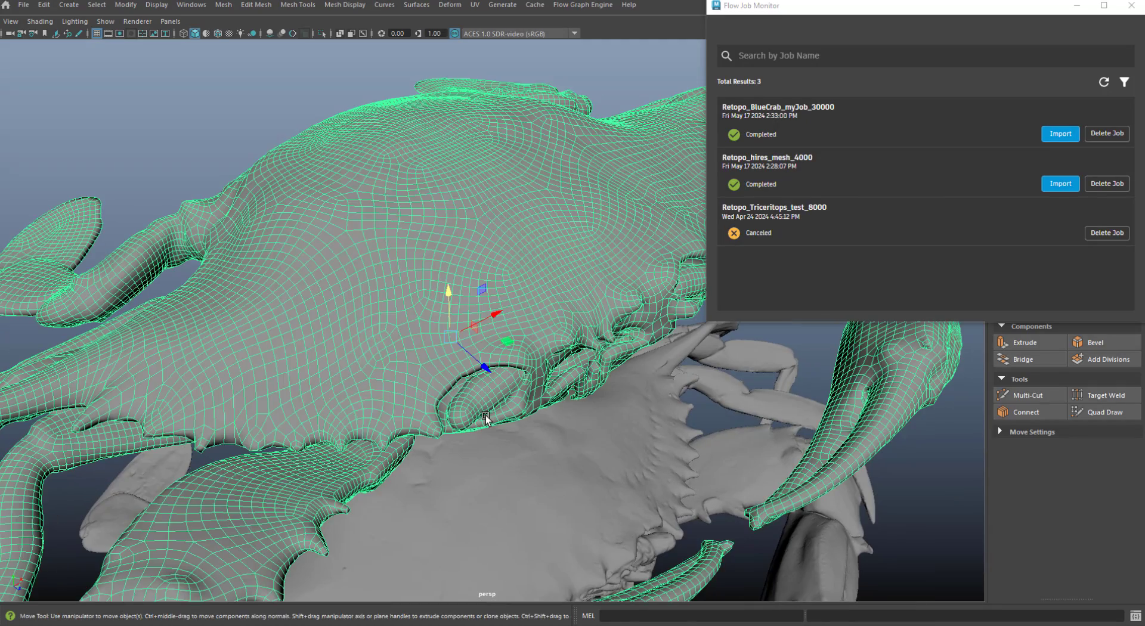
alt+drag(423, 439, 363, 435)
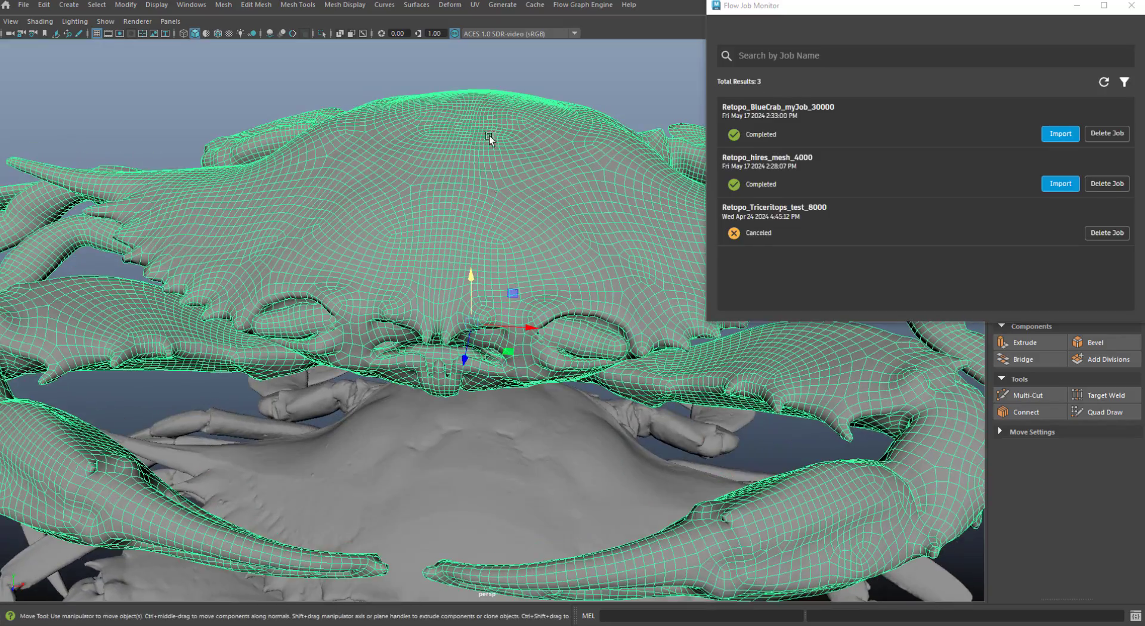
alt+drag(539, 309, 623, 313)
alt+right_drag(622, 313, 266, 341)
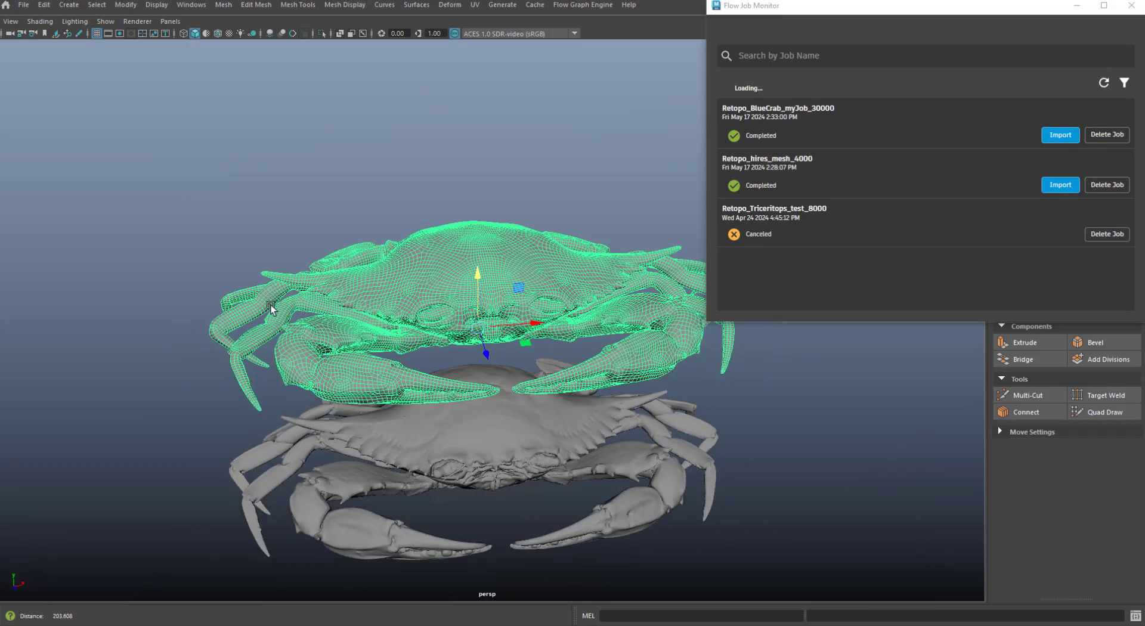
alt+middle_drag(476, 459, 493, 396)
alt+drag(492, 395, 505, 399)
click(827, 491)
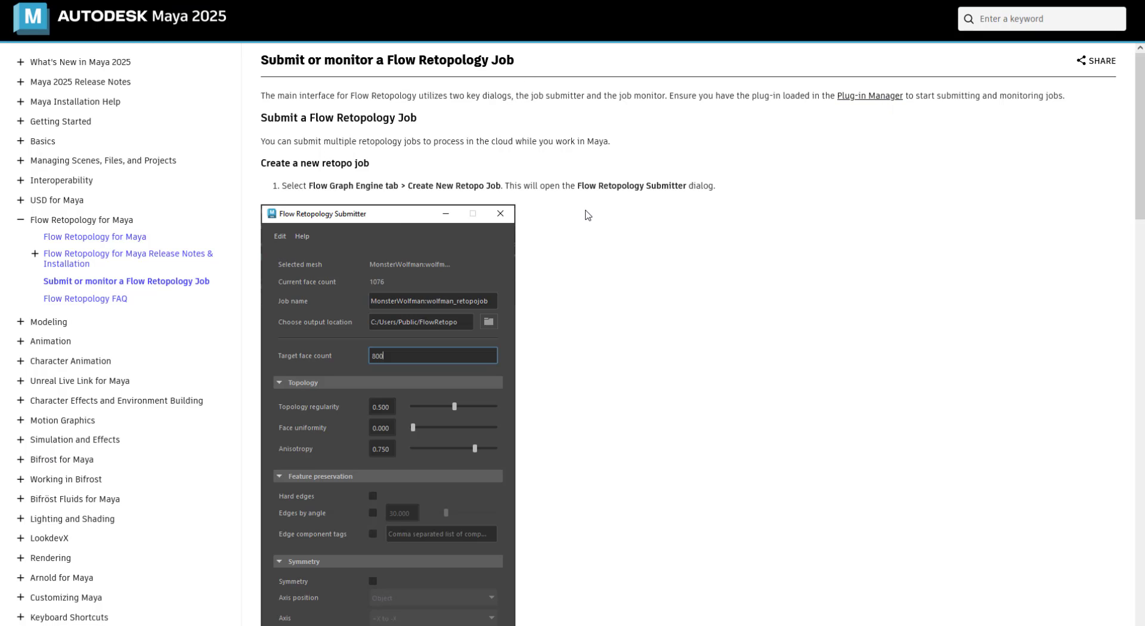
- Read the Flow Retopology overview and the job submission and monitoring page in the Maya 2025 online help
click(114, 222)
click(113, 222)
click(83, 239)
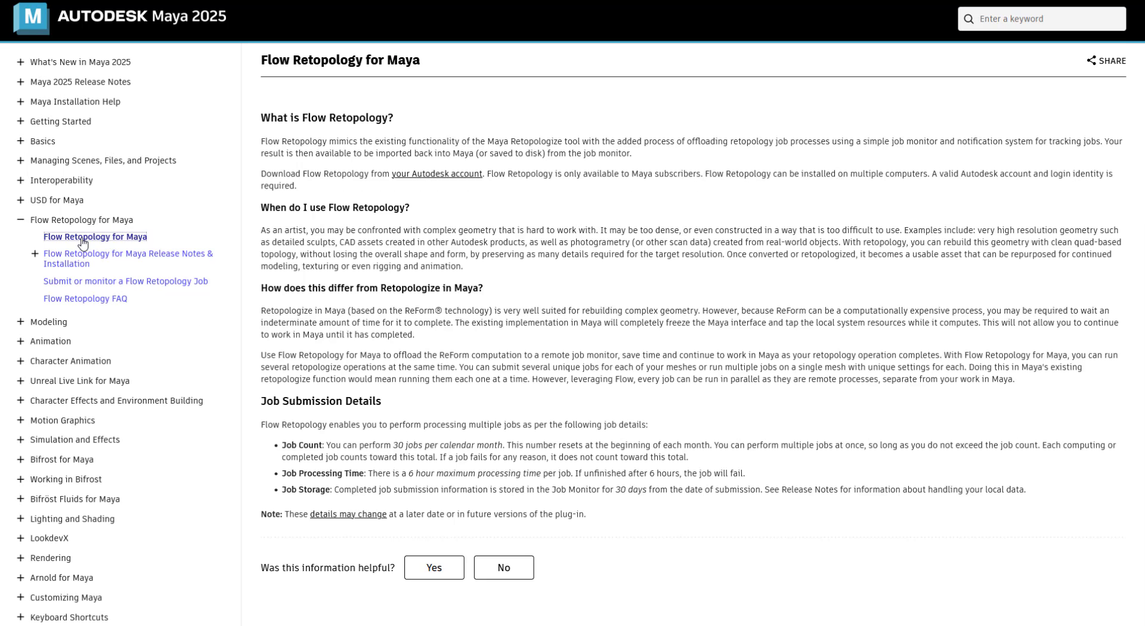
scroll(584, 229, down, 3)
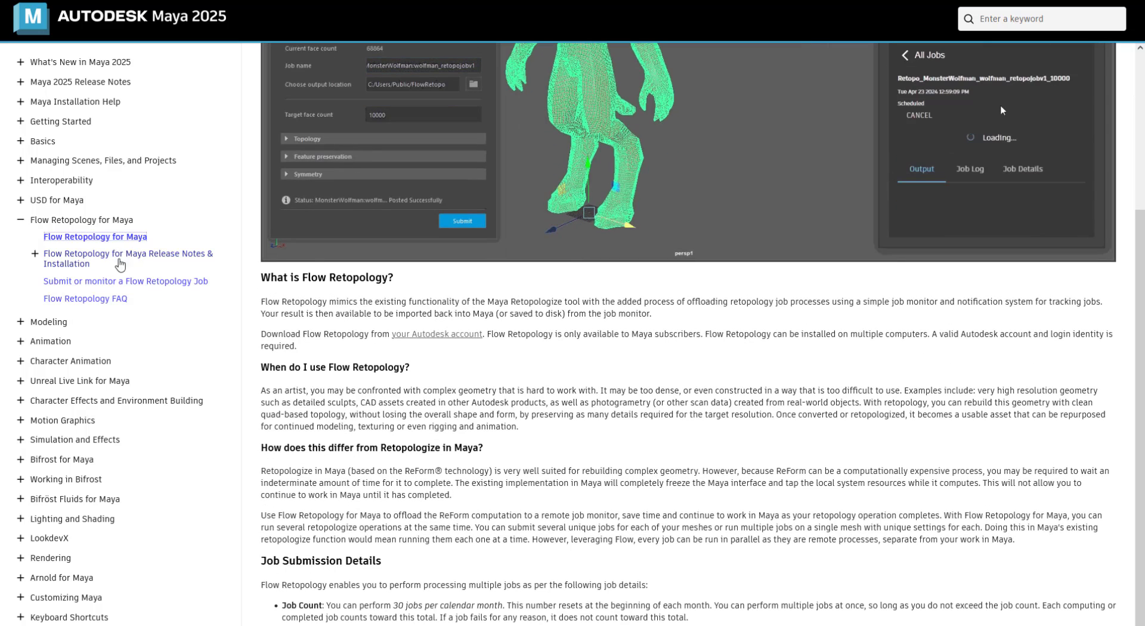
click(119, 284)
scroll(829, 257, down, 15)
scroll(821, 243, down, 8)
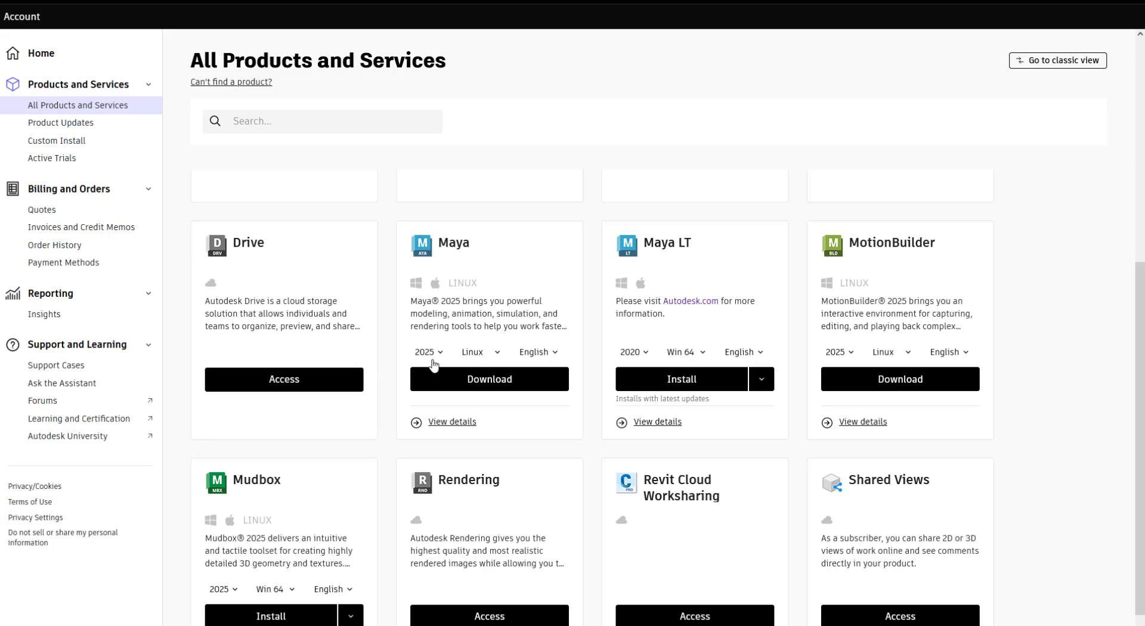
- Open Maya's product details in the Autodesk Account site and list the 2025 extensions available for Win 64
click(451, 424)
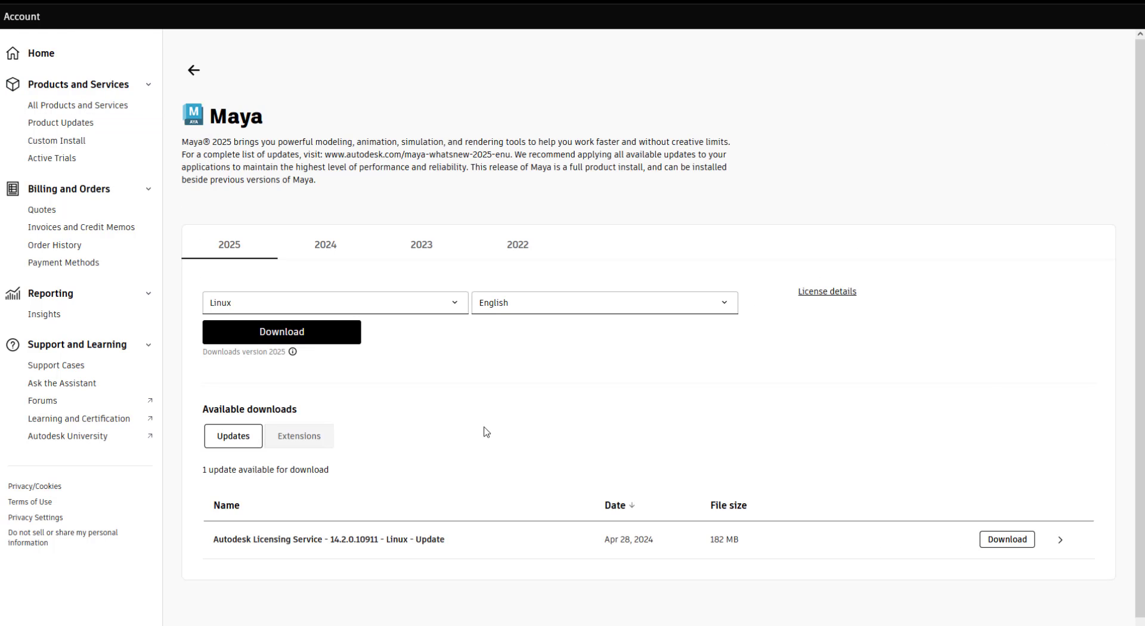
click(310, 441)
scroll(485, 377, down, 3)
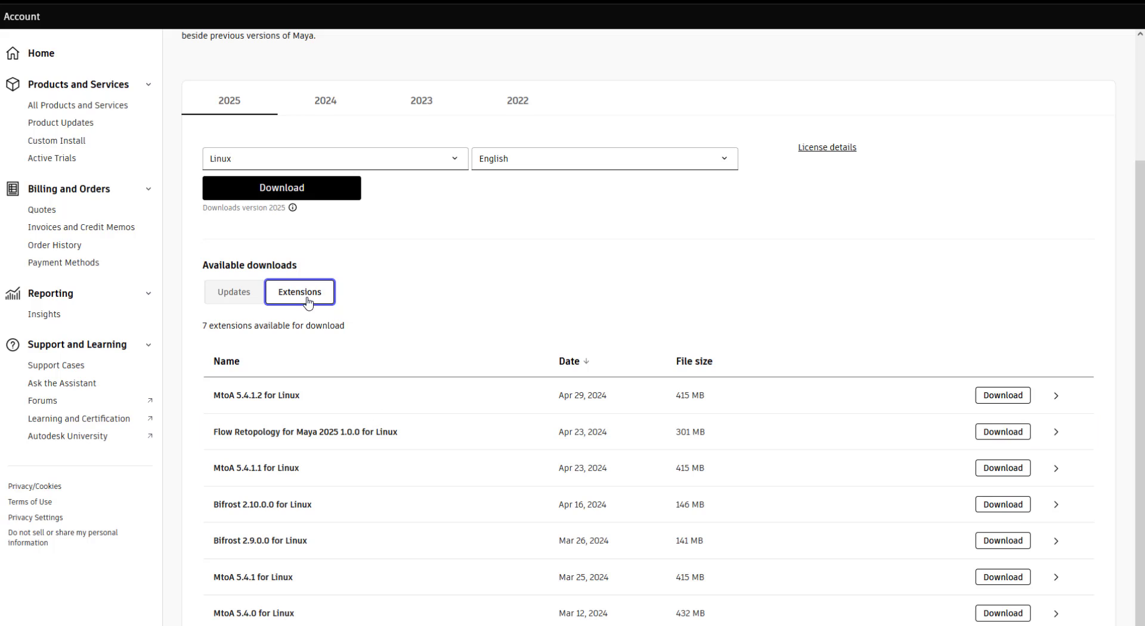
click(406, 161)
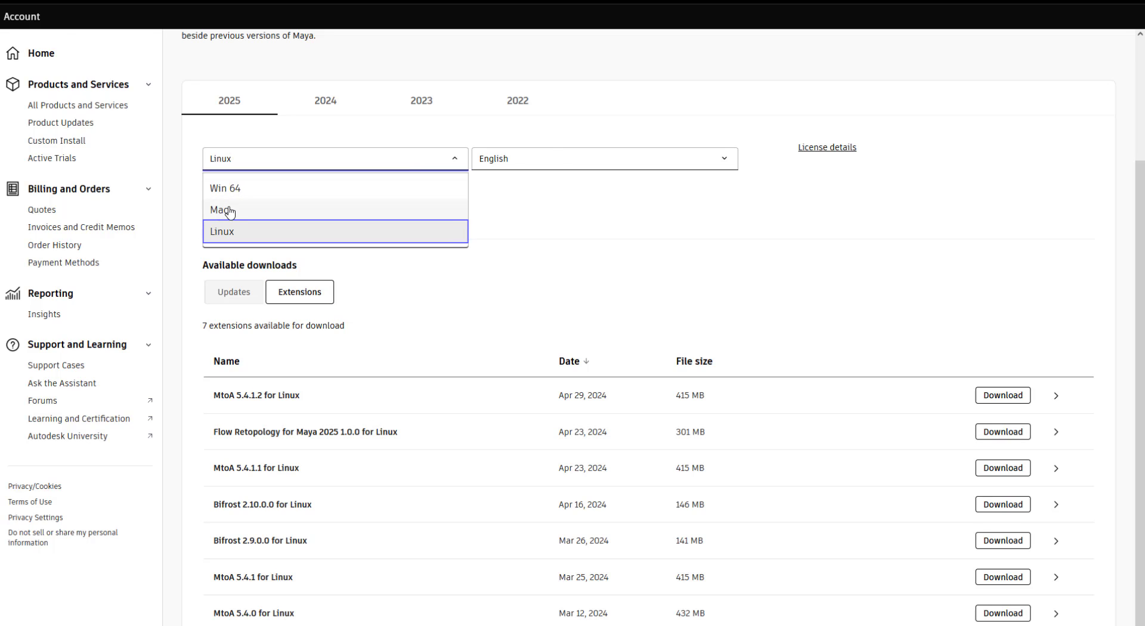
click(230, 188)
click(308, 305)
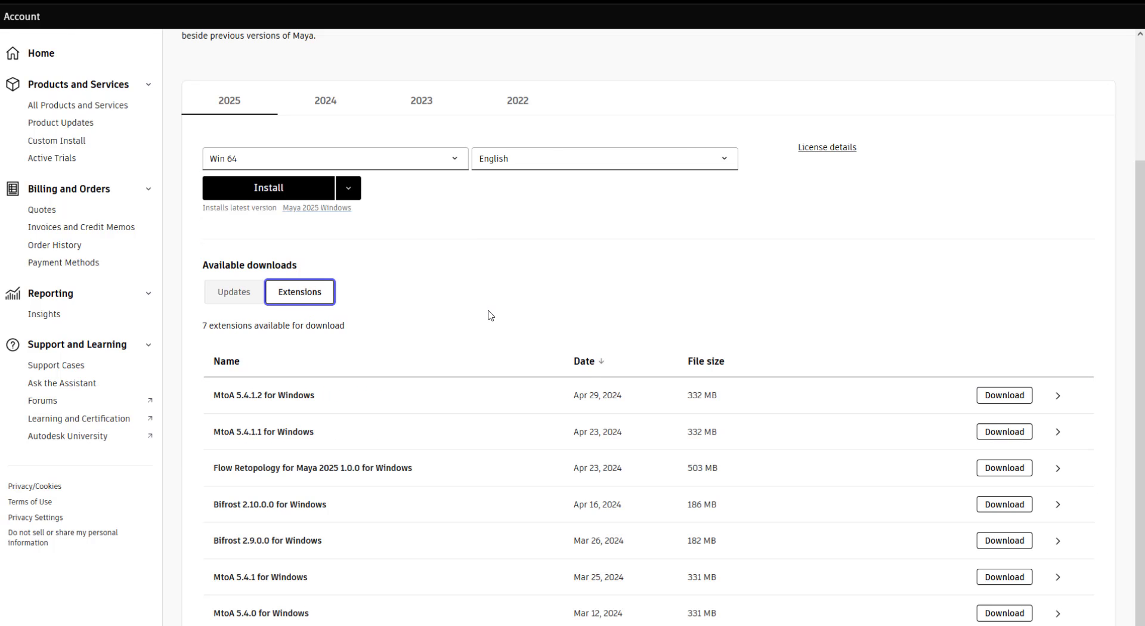